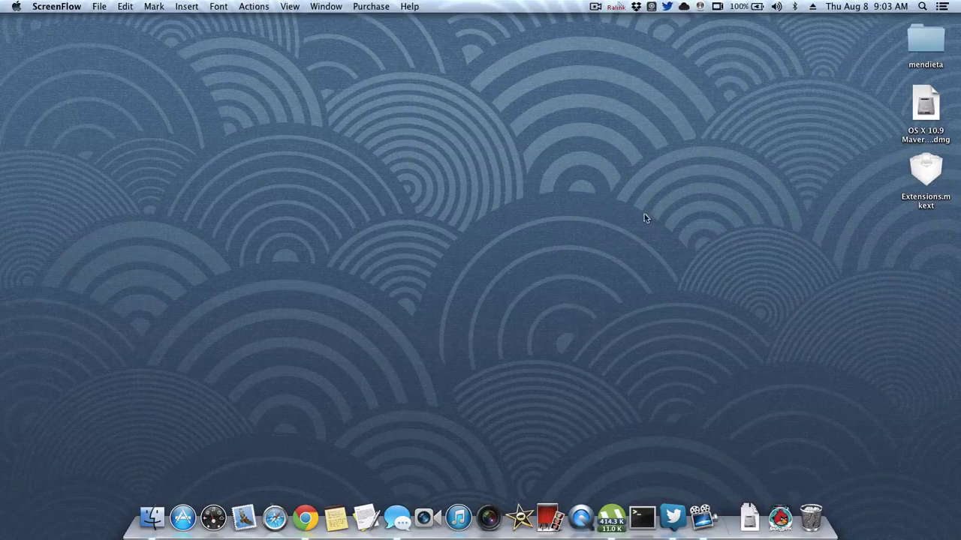
- Launch Disk Utility from Applications and select the 8 GB SanDisk drive
click(785, 534)
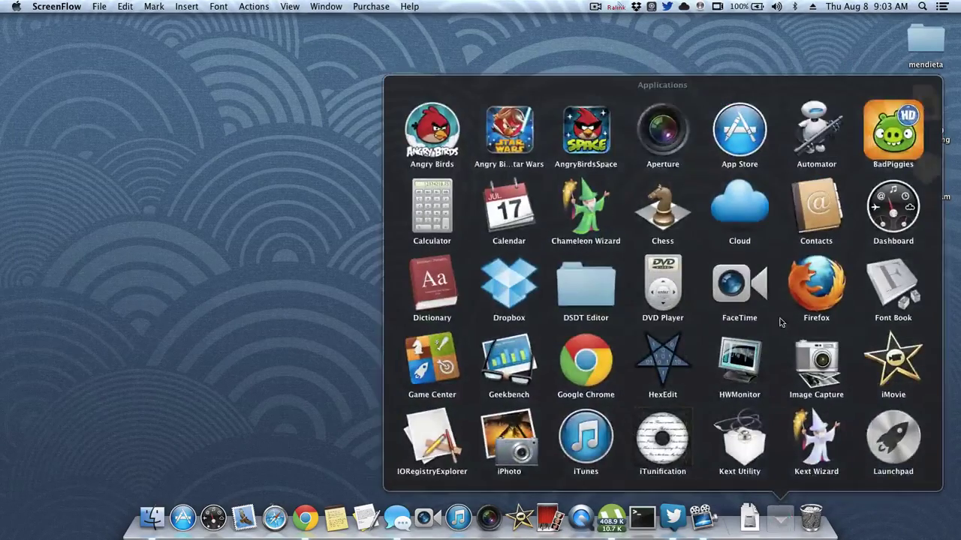
scroll(710, 245, down, 3)
scroll(709, 246, down, 10)
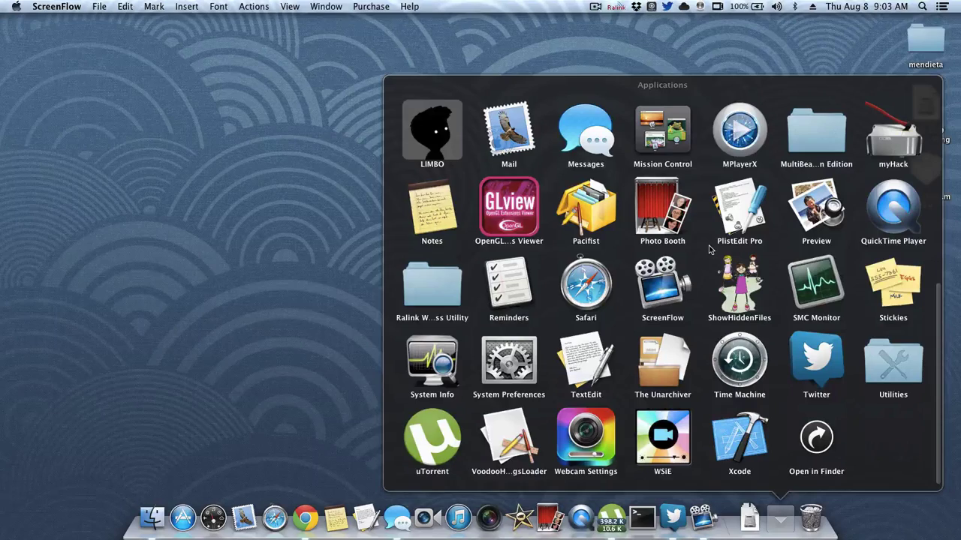
click(887, 357)
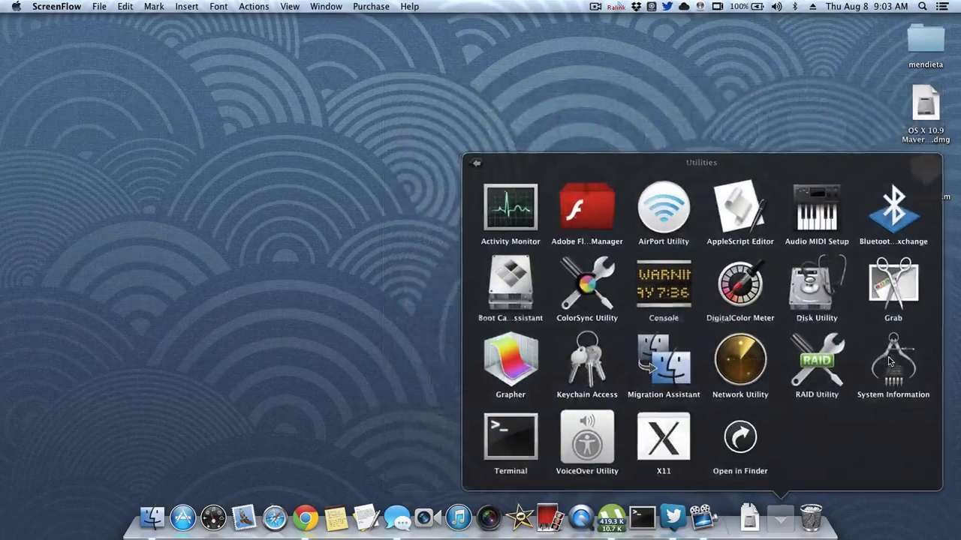
click(807, 274)
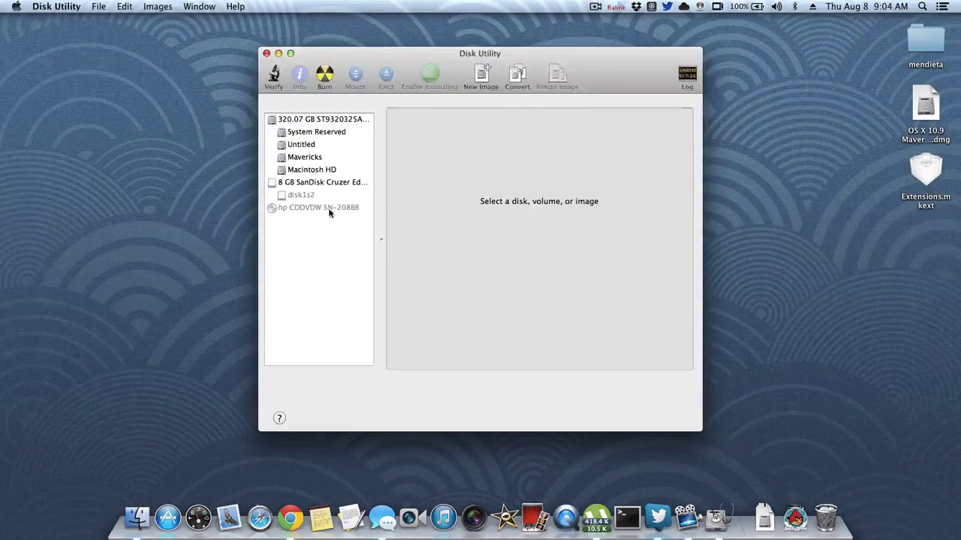
click(331, 185)
- Partition the SanDisk drive as one Mac OS Extended (Journaled) volume named Untitled 1
click(533, 115)
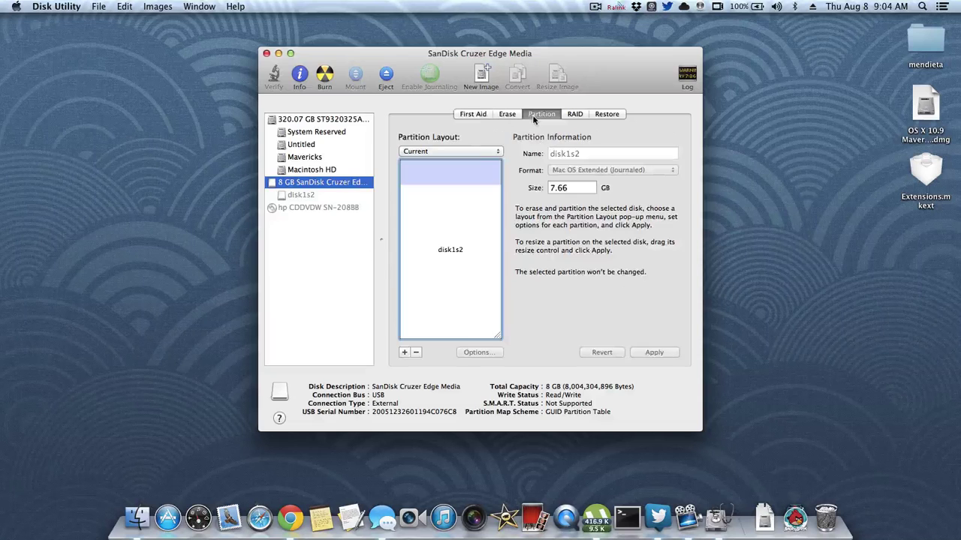
click(463, 154)
click(450, 162)
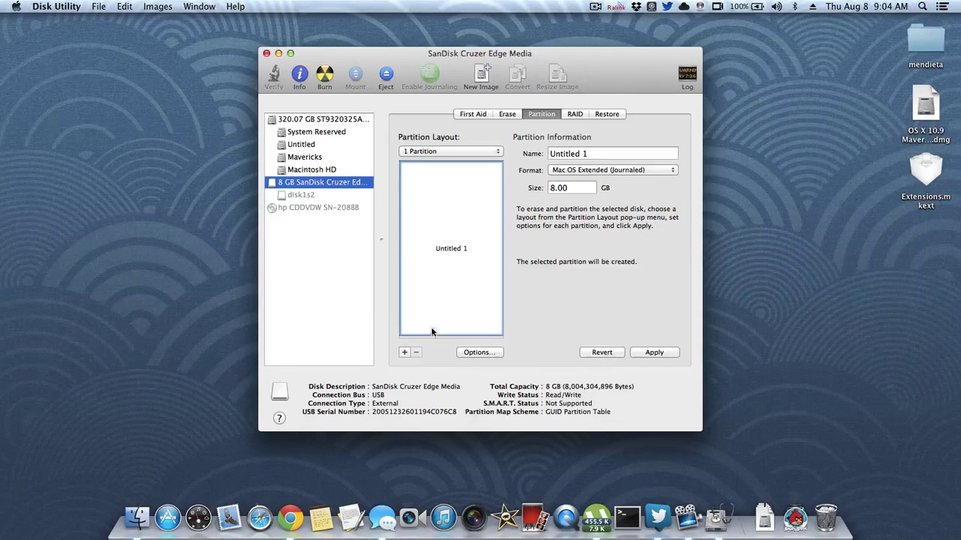
click(468, 353)
click(582, 286)
click(651, 352)
click(587, 217)
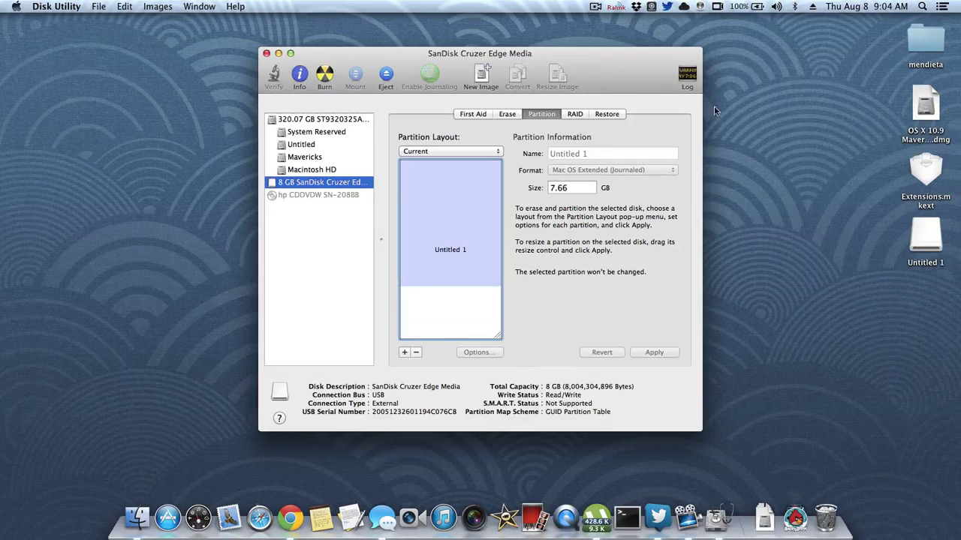
- Quit Disk Utility, mount the Mavericks DP1 image, and show special files with ShowHiddenFiles
click(266, 54)
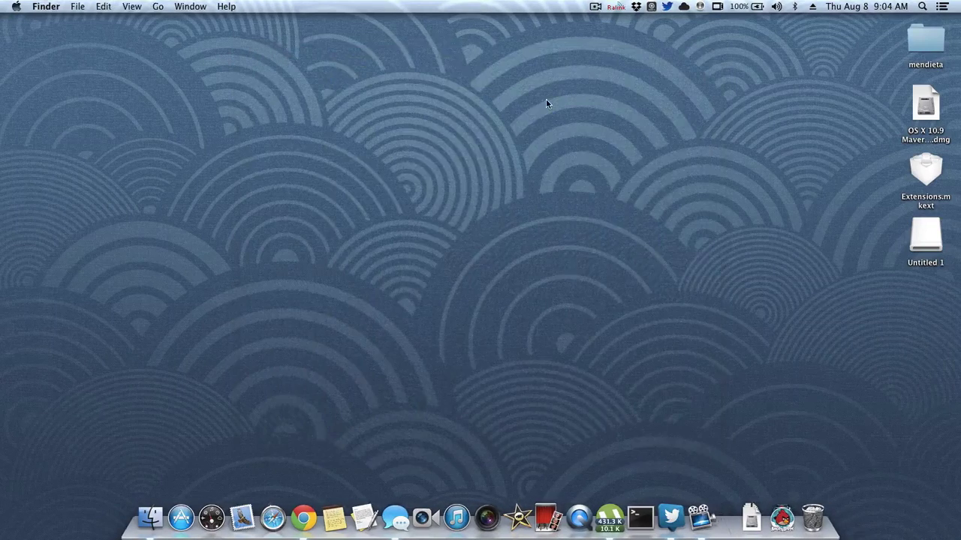
double_click(925, 108)
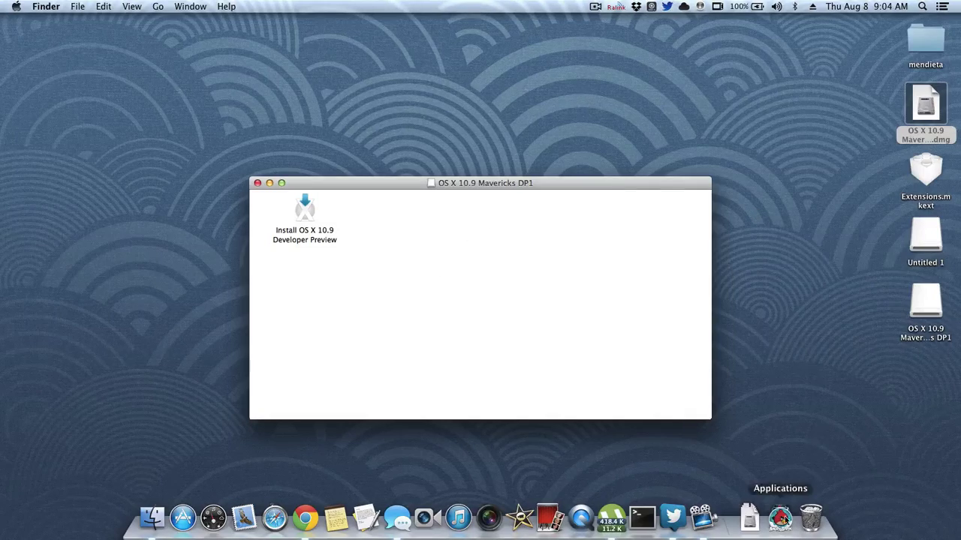
click(781, 516)
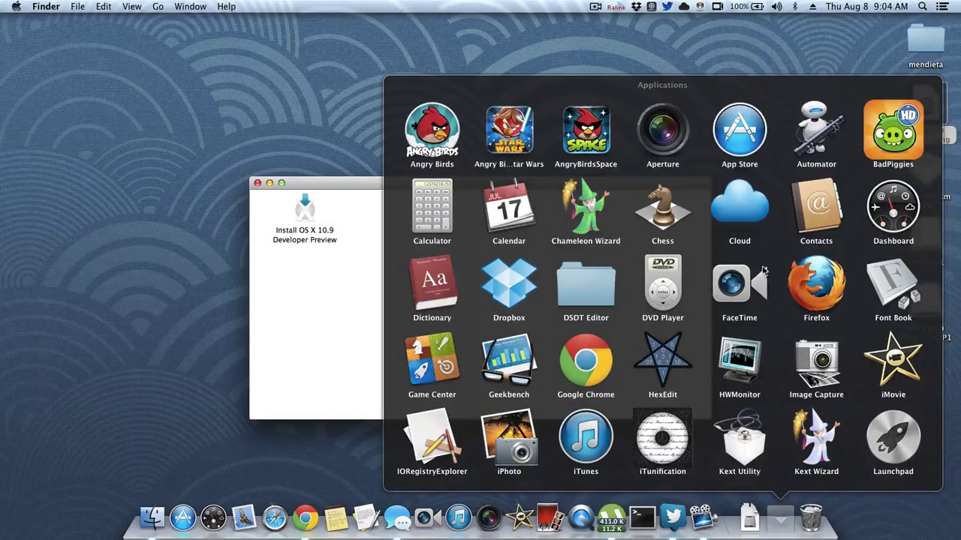
scroll(764, 295, down, 5)
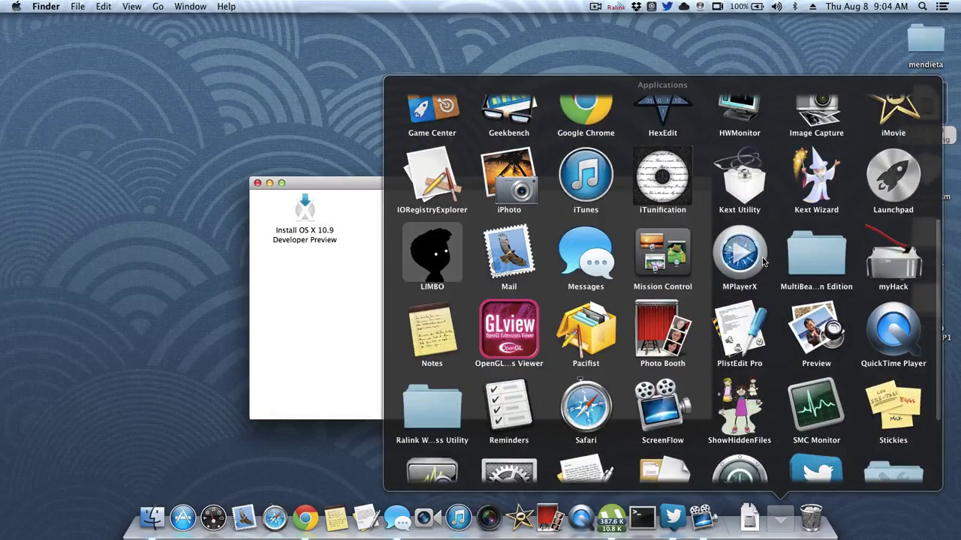
scroll(764, 261, down, 1)
click(736, 348)
click(436, 106)
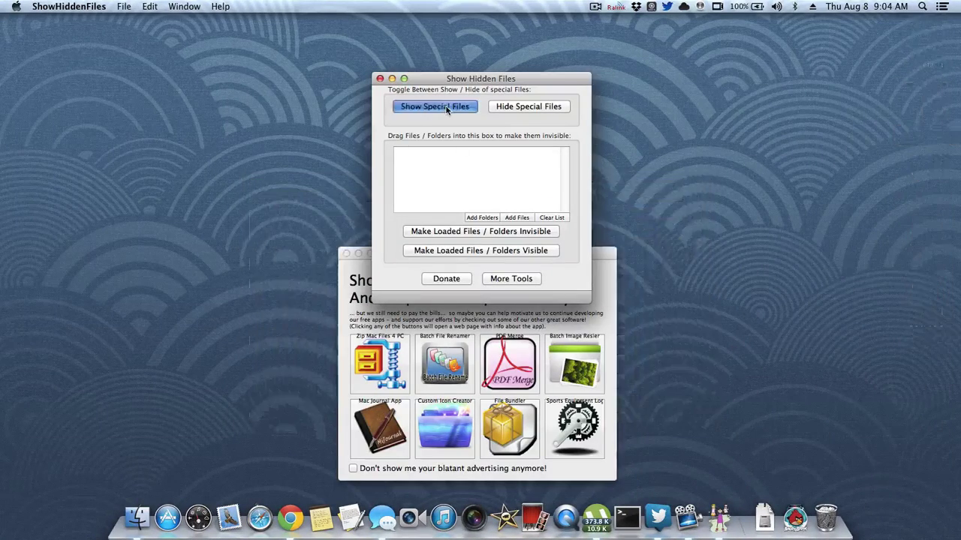
click(380, 79)
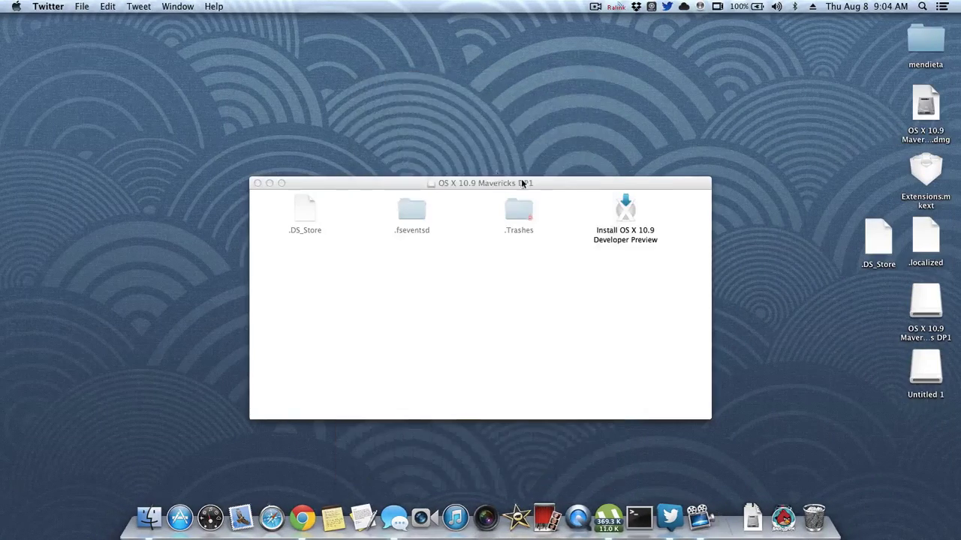
- Open InstallESD.dmg from the installer's Contents/SharedSupport, skipping verification
right_click(633, 204)
click(676, 220)
click(174, 260)
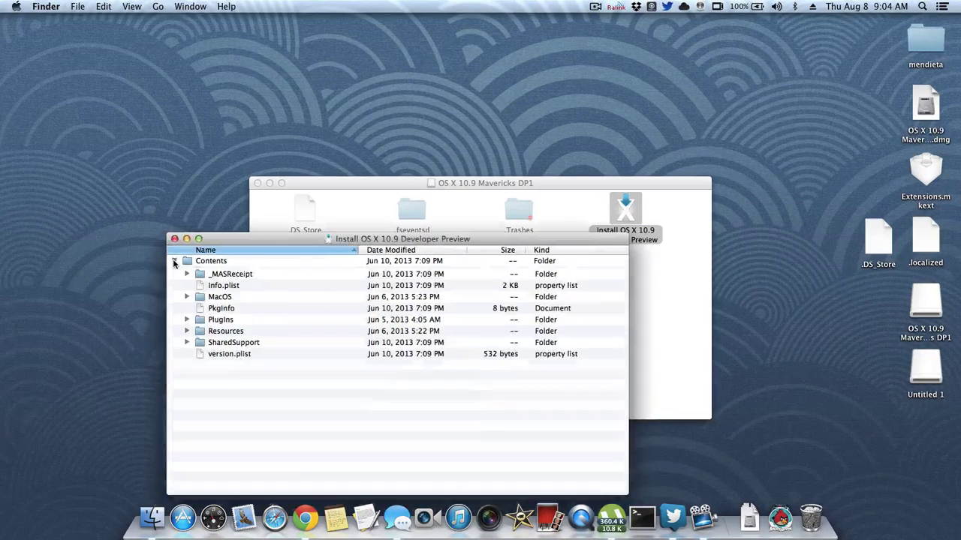
click(186, 352)
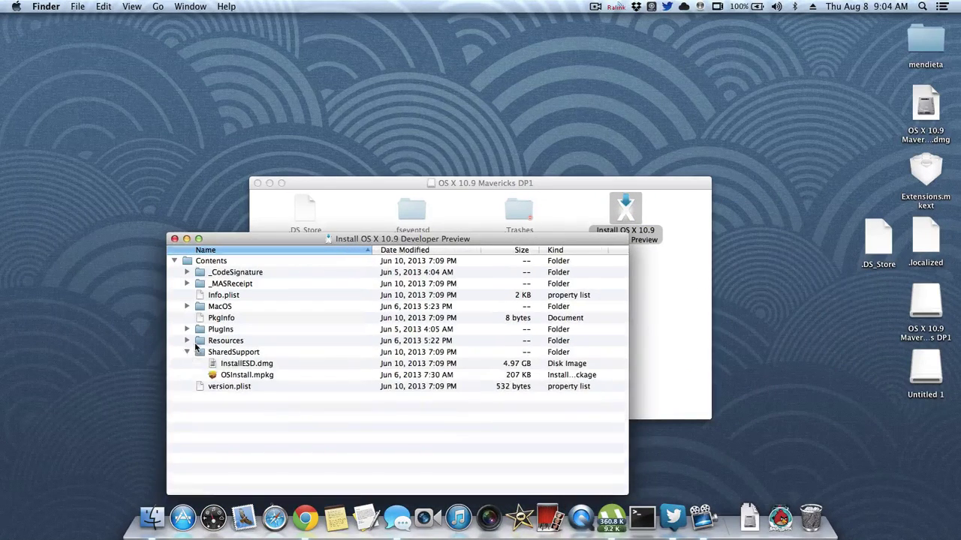
click(248, 365)
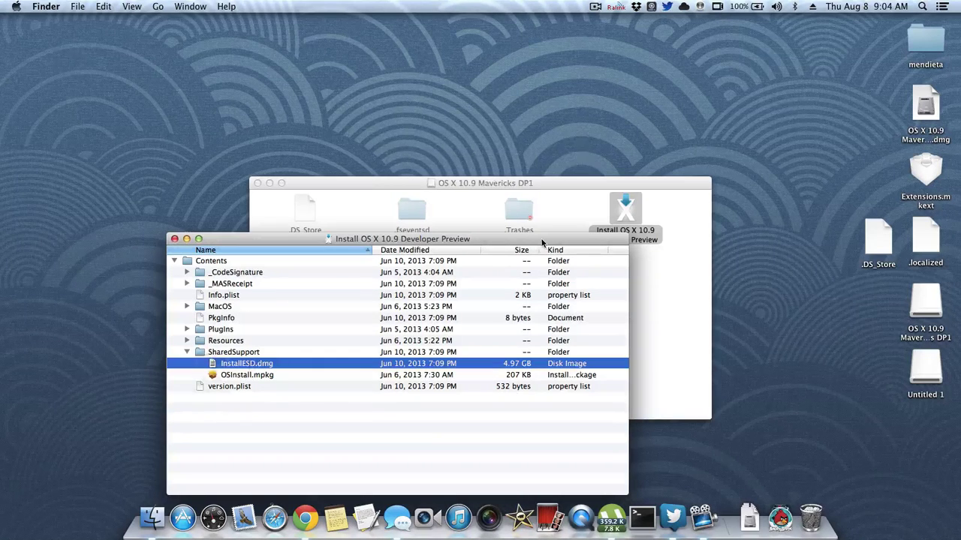
click(563, 192)
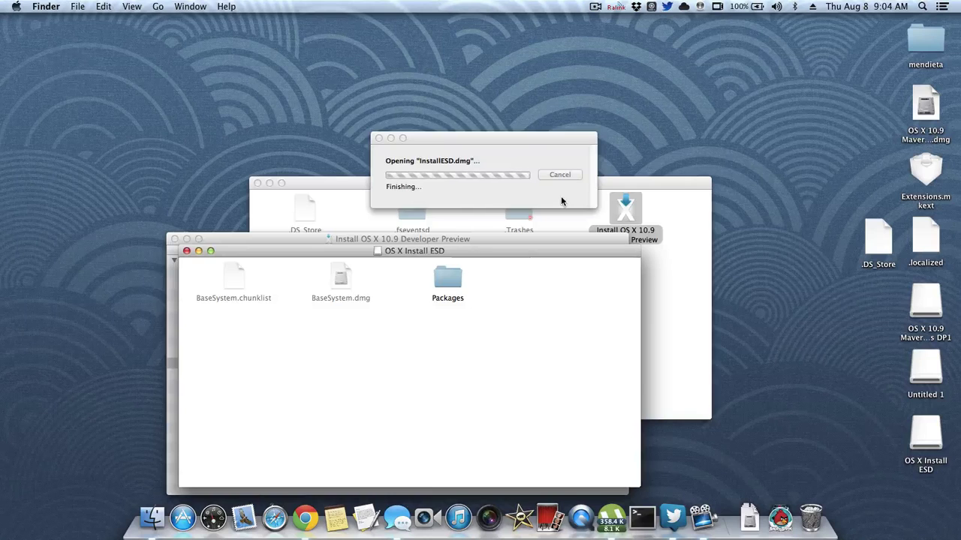
- Open BaseSystem.dmg from the Install ESD volume, skipping verification
drag(341, 279, 348, 316)
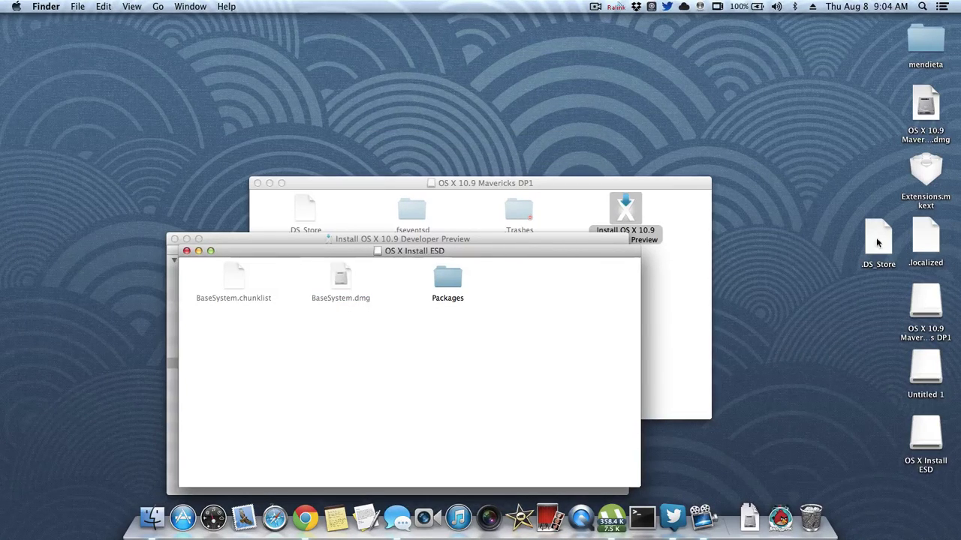
drag(348, 316, 767, 330)
scroll(763, 335, down, 5)
scroll(764, 335, down, 5)
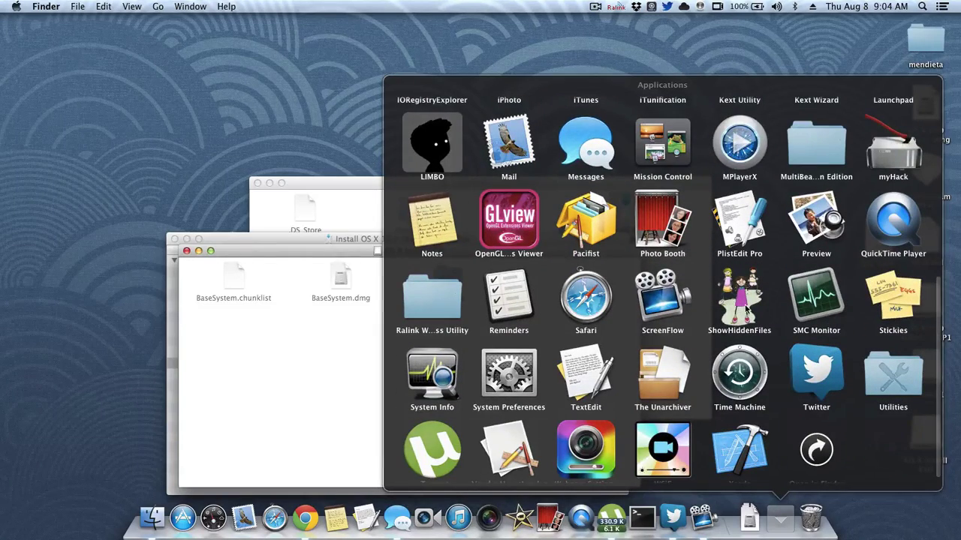
drag(746, 304, 300, 361)
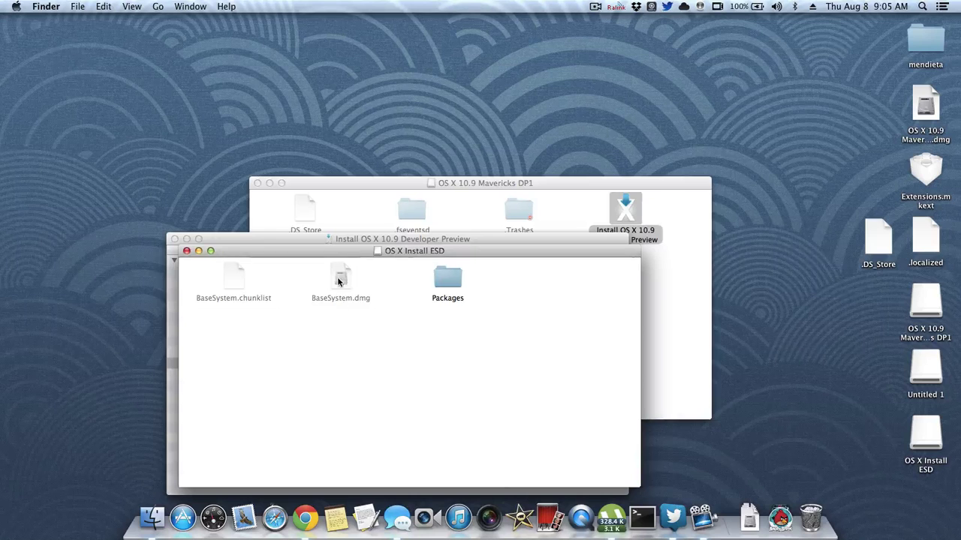
right_click(337, 281)
click(509, 261)
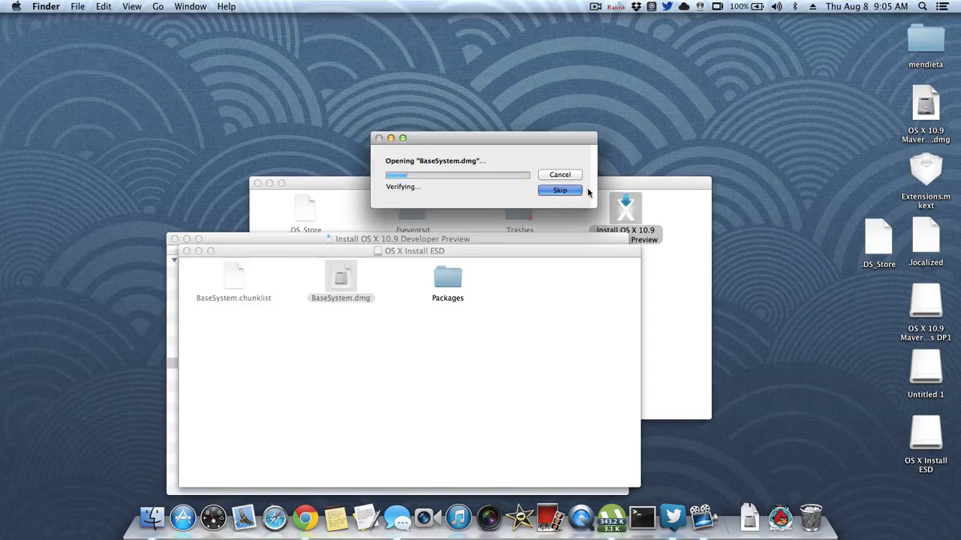
click(580, 193)
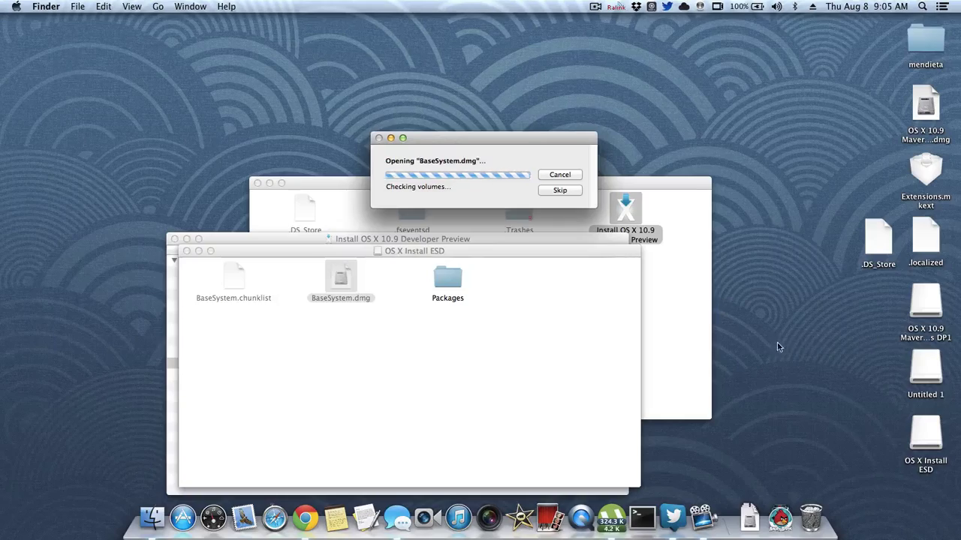
click(779, 518)
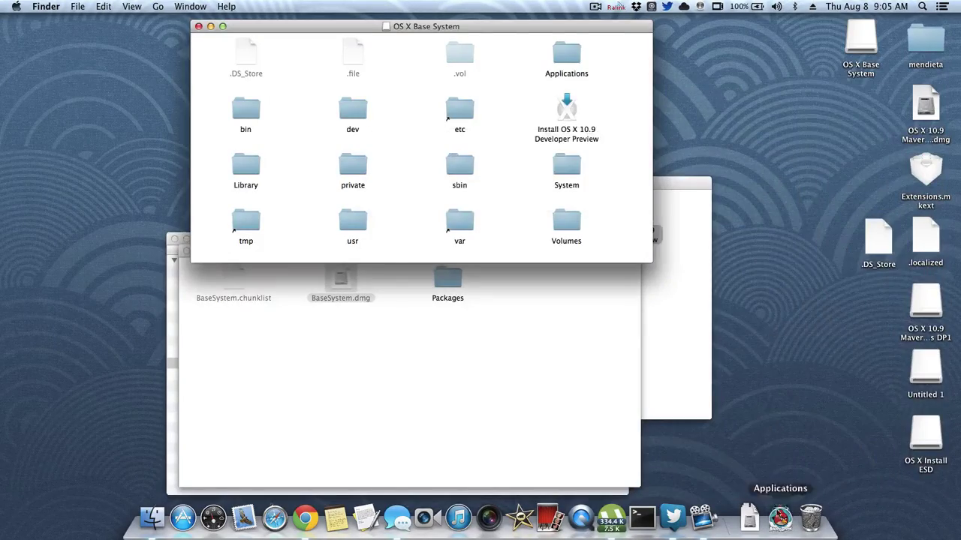
- Relaunch Disk Utility from Utilities and select the USB's Untitled 1 volume
click(779, 518)
scroll(882, 361, down, 5)
scroll(883, 361, down, 5)
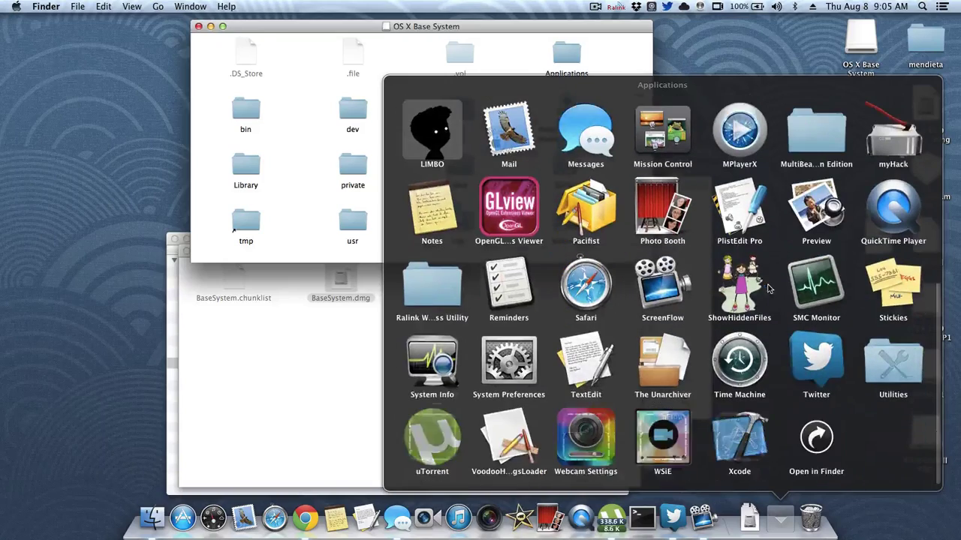
click(883, 362)
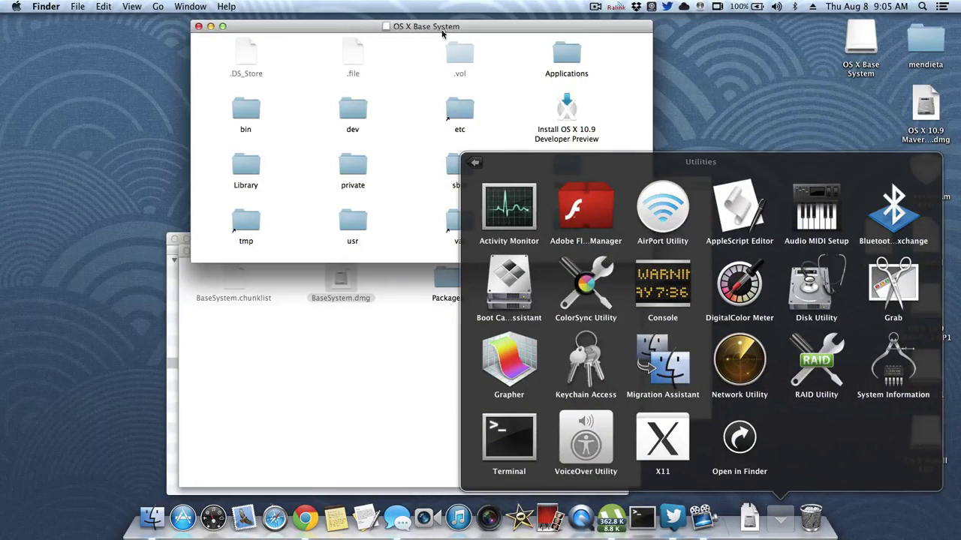
click(813, 291)
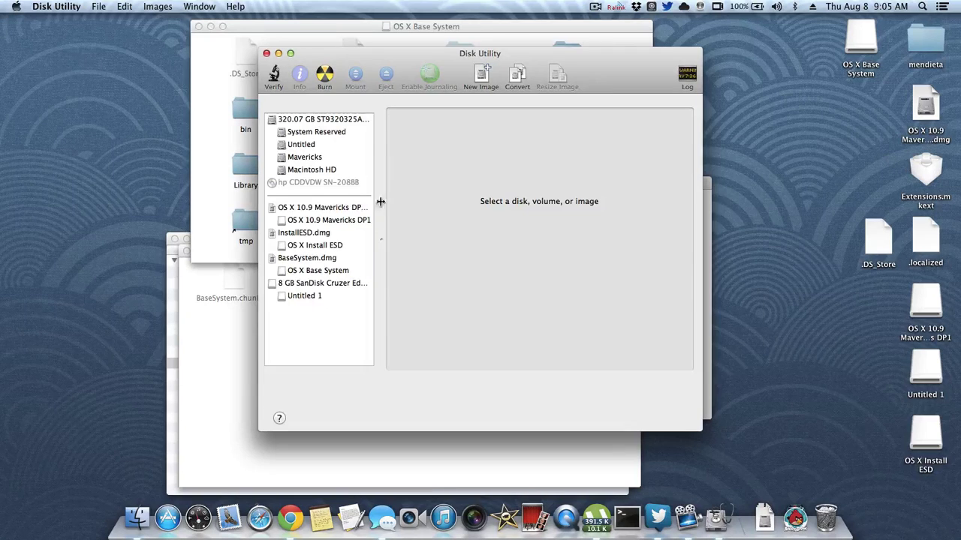
click(313, 286)
- Restore OS X Base System onto Untitled 1, confirming the erase and entering the admin password
click(313, 297)
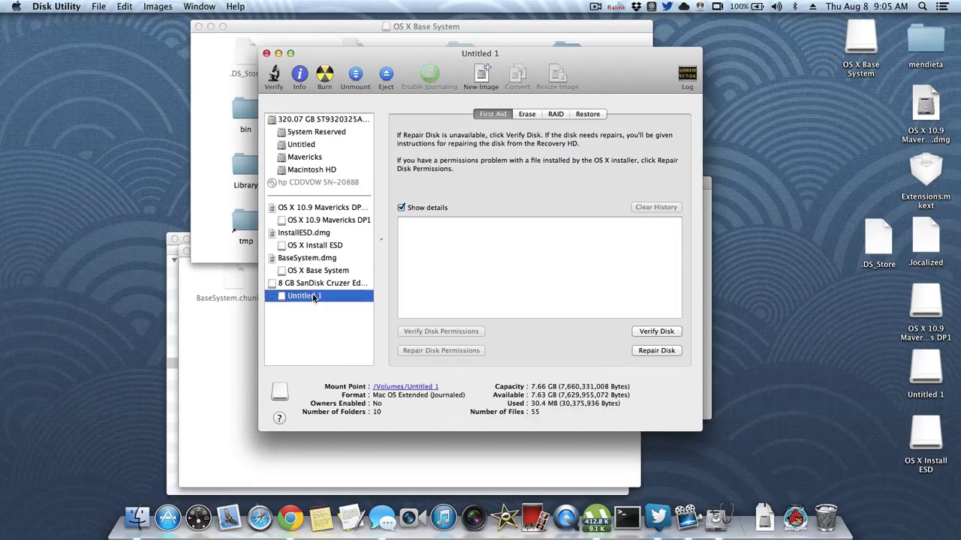
click(587, 114)
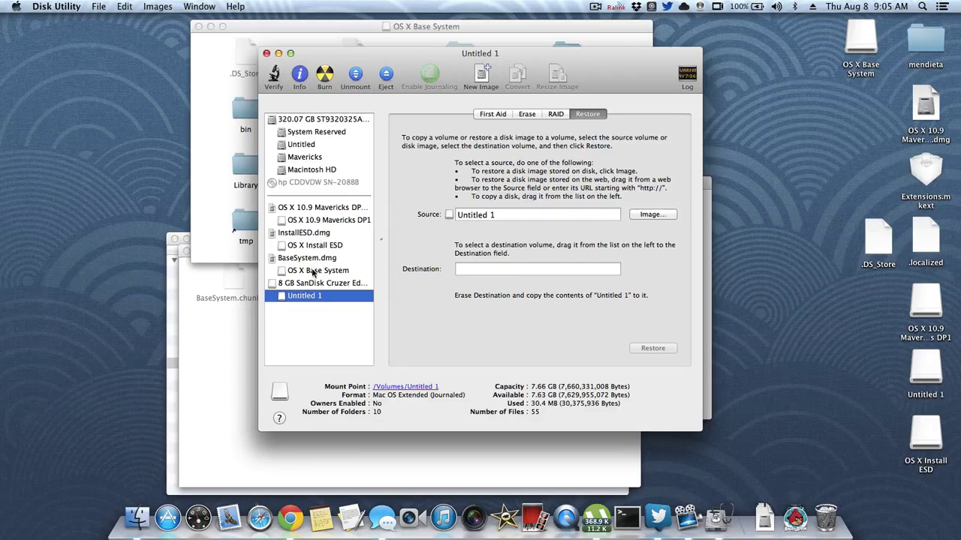
drag(313, 273, 481, 216)
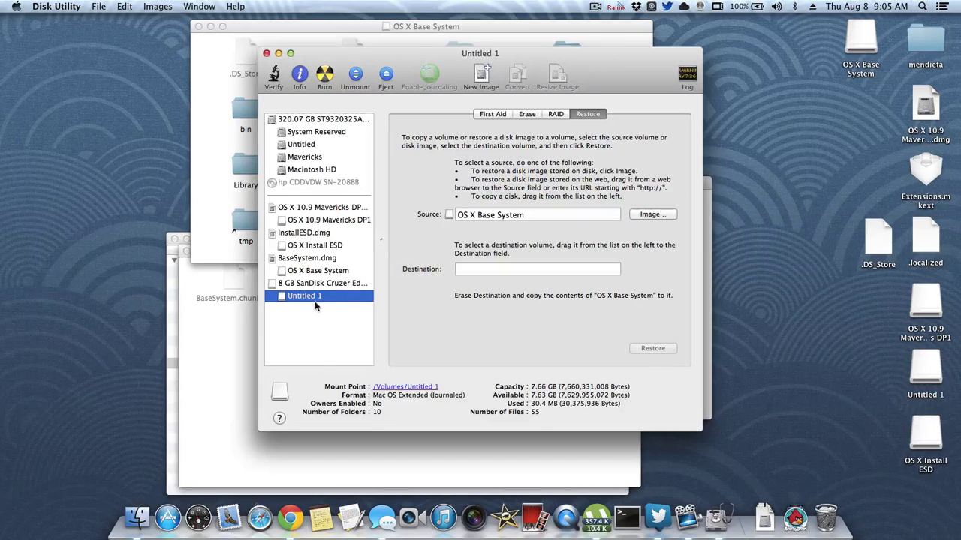
drag(315, 299, 489, 270)
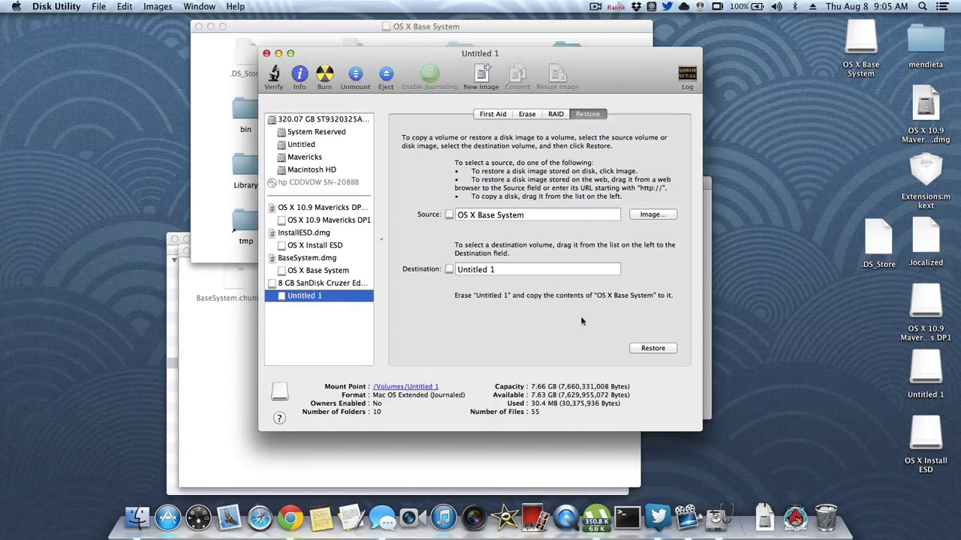
click(647, 350)
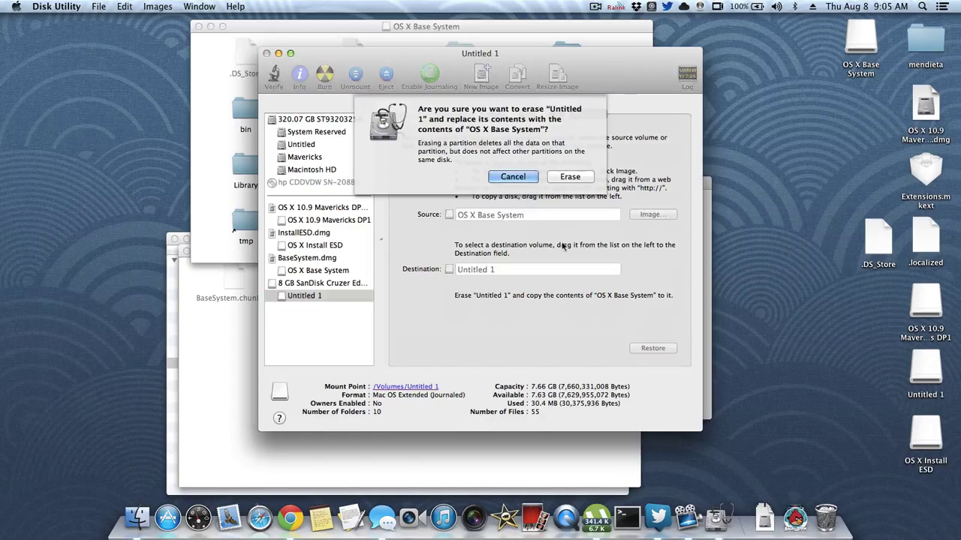
click(568, 180)
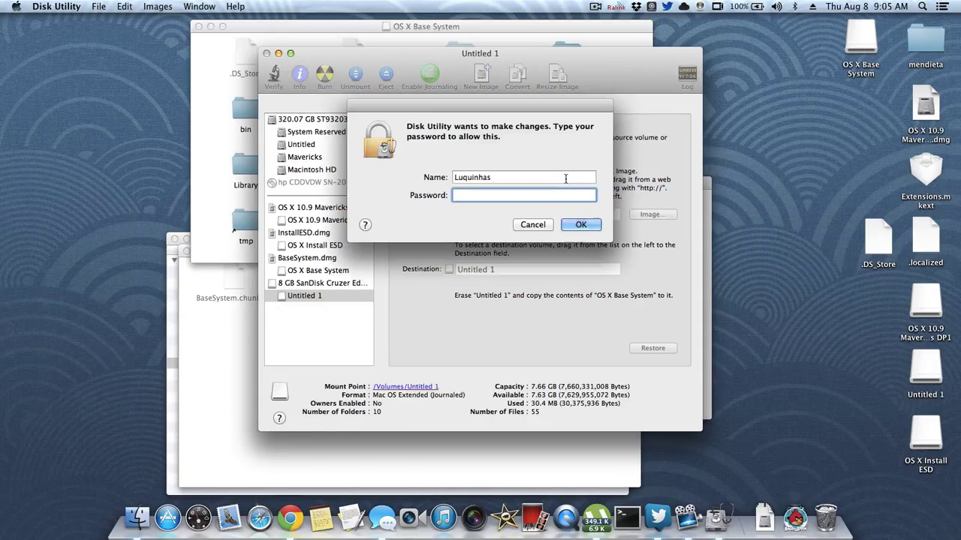
key(Return)
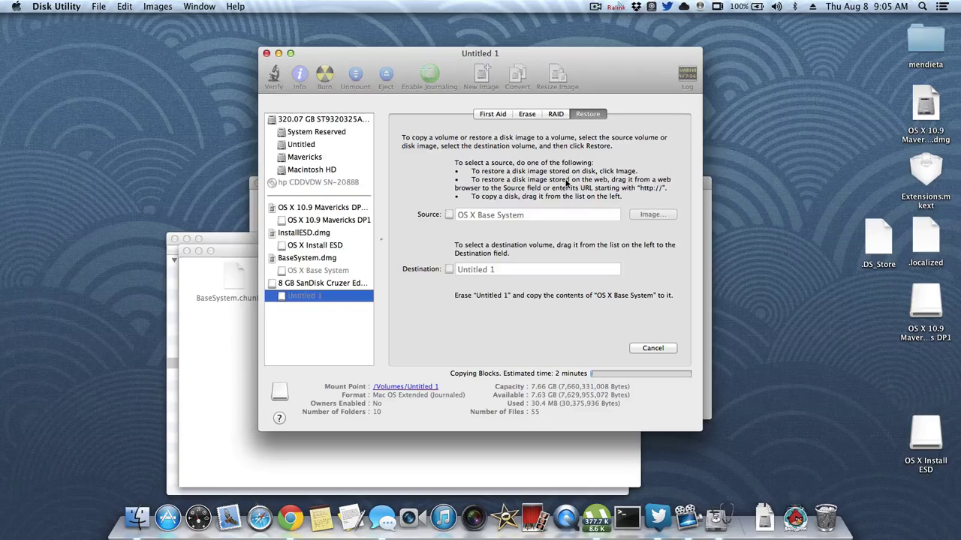
- Wait for the restore to finish, leaving the USB volume named OS X Base System
click(596, 7)
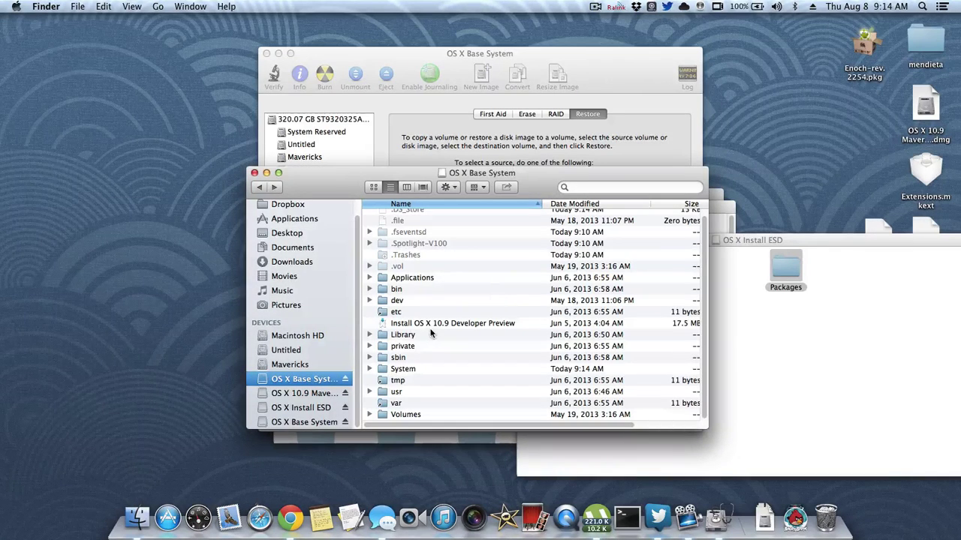
- Trash the Packages alias in System/Installation, leaving only the CDIS folder
double_click(403, 369)
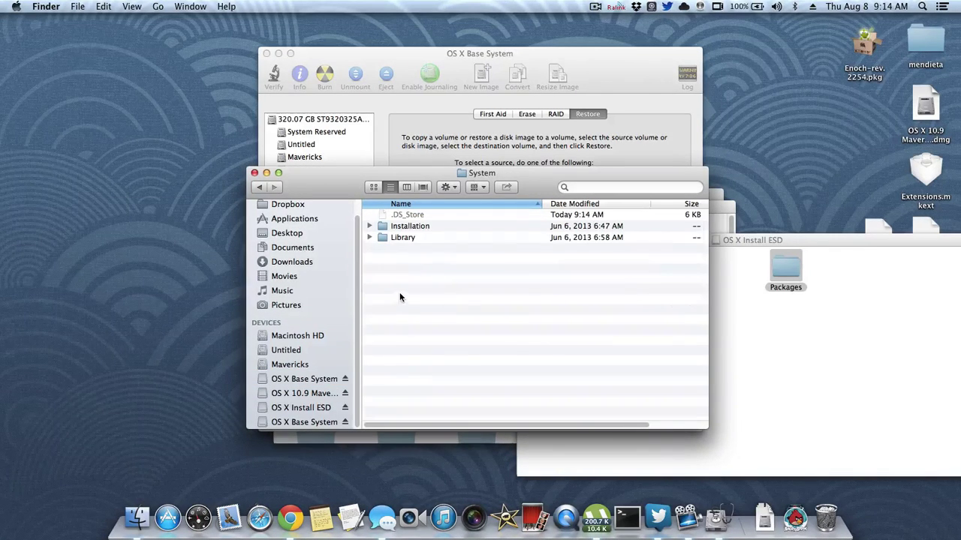
double_click(412, 226)
click(408, 227)
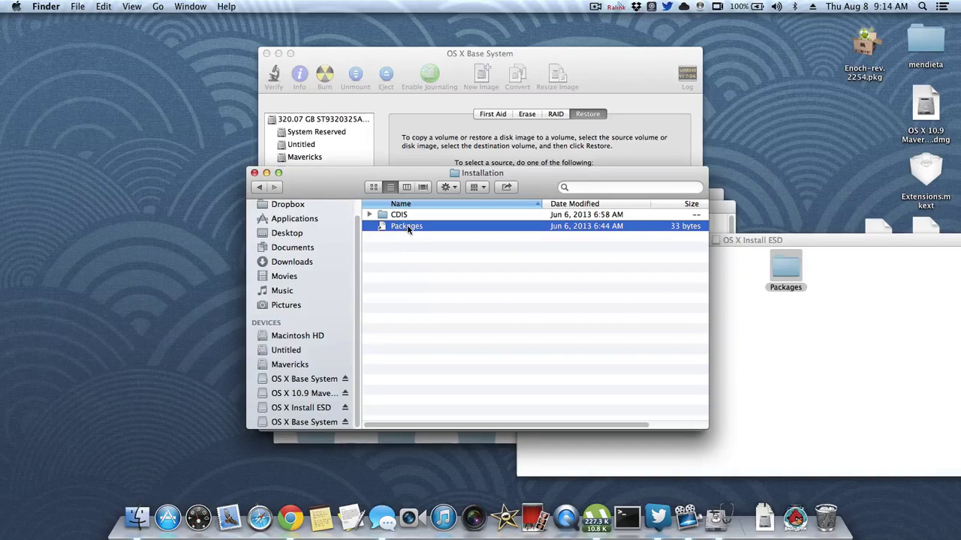
right_click(408, 229)
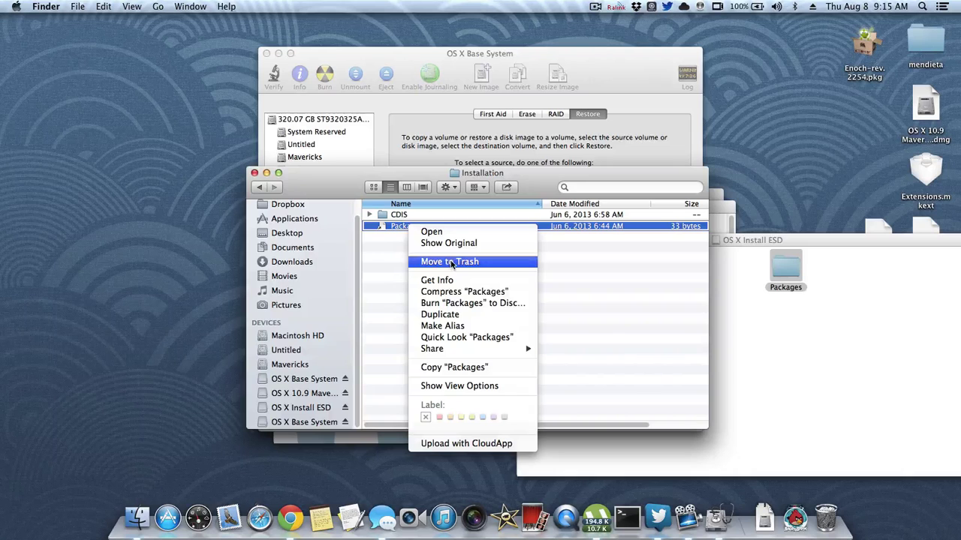
click(452, 262)
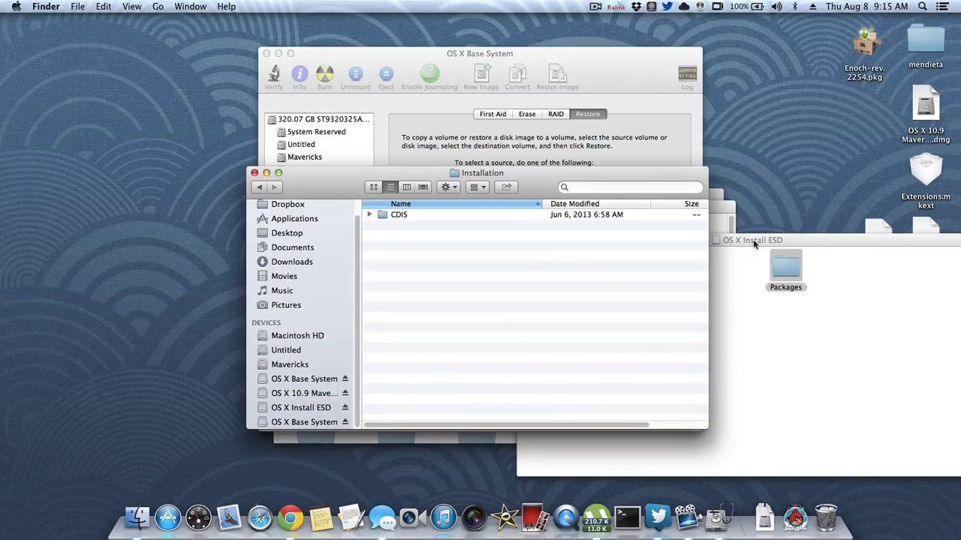
- Drag the Packages folder from OS X Install ESD into the Installation folder and wait for the copy
click(787, 241)
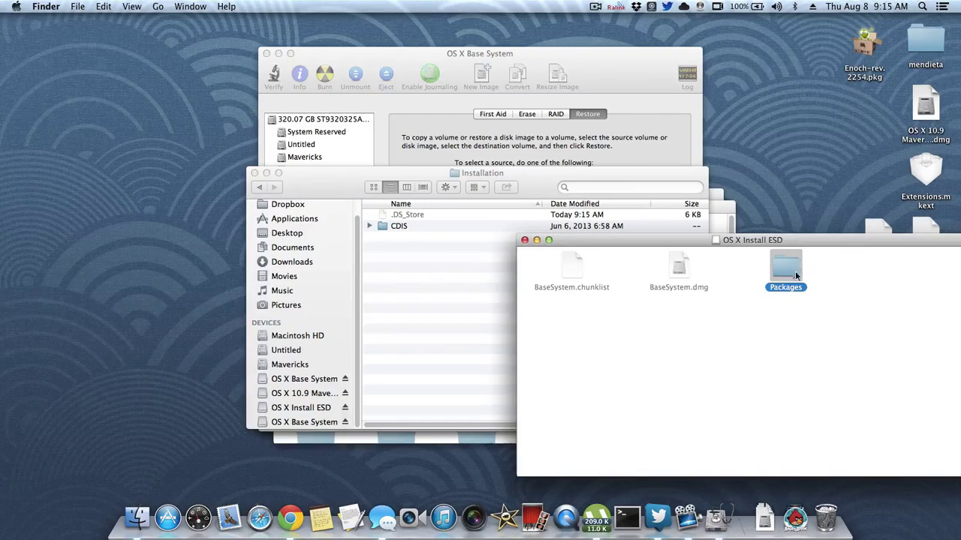
drag(792, 274, 433, 289)
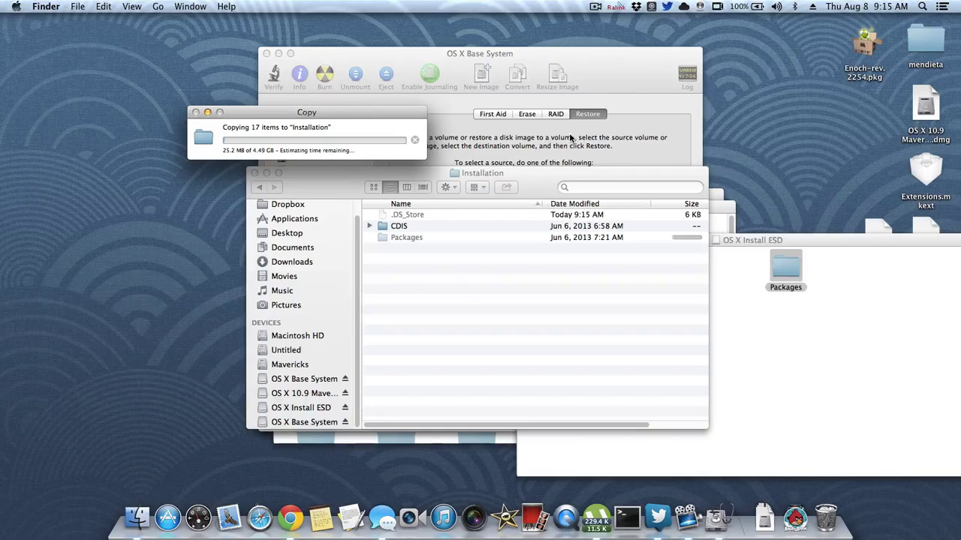
click(594, 6)
click(609, 45)
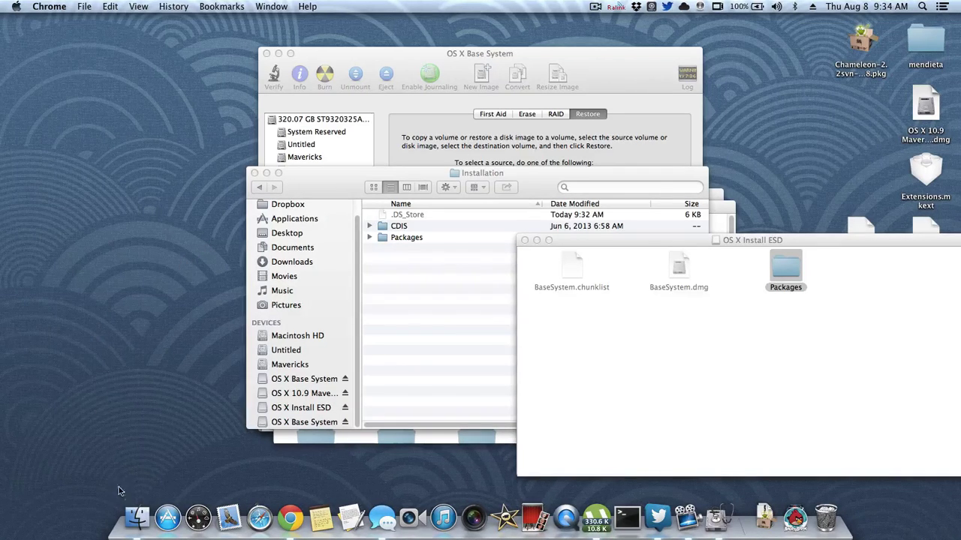
- In a new Finder window, go to OS X Base System/System/Installation/Packages and select BaseSystemBinaries.pkg
right_click(137, 516)
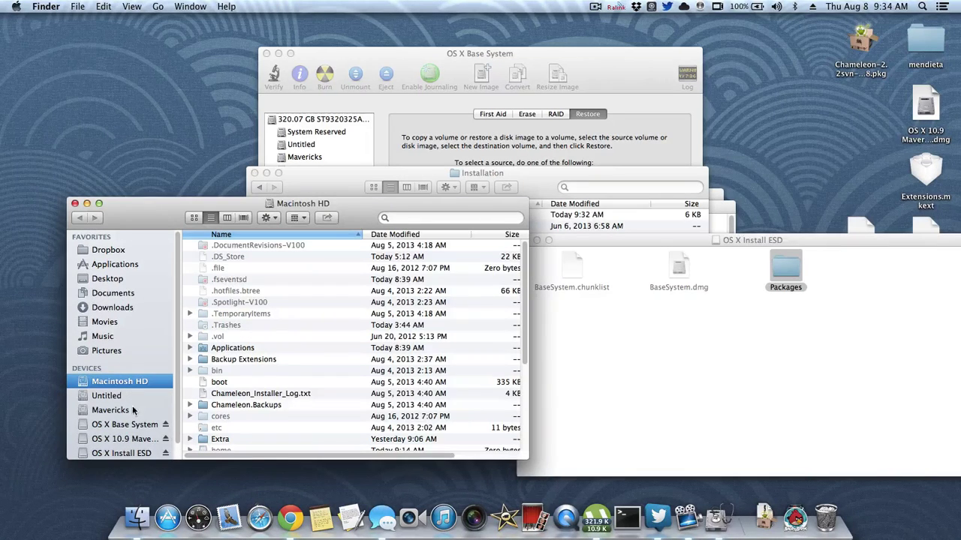
scroll(130, 399, down, 1)
click(133, 410)
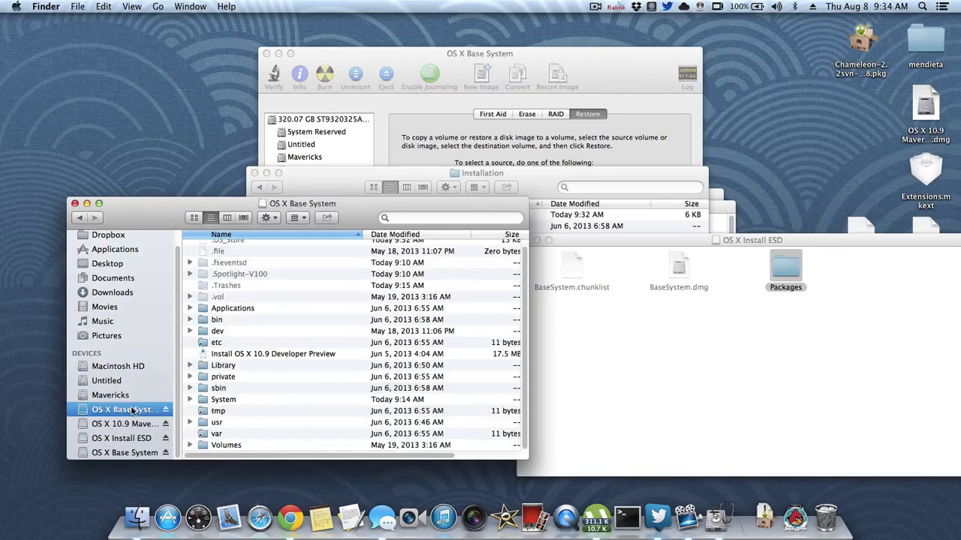
double_click(237, 400)
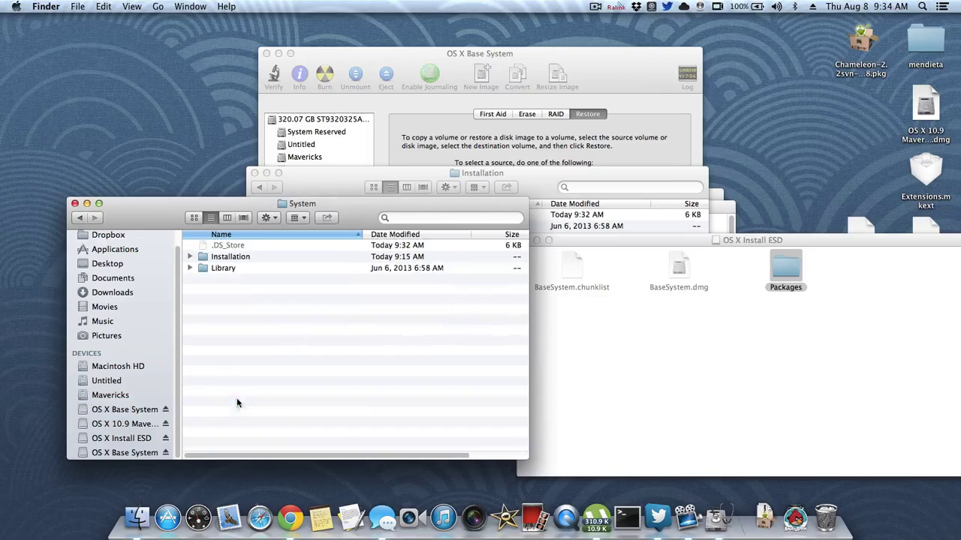
double_click(246, 257)
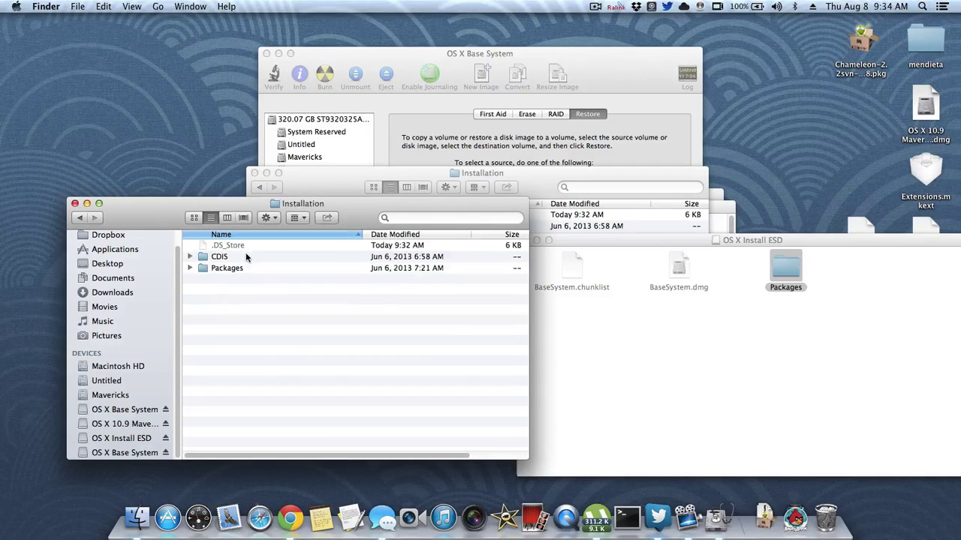
double_click(227, 268)
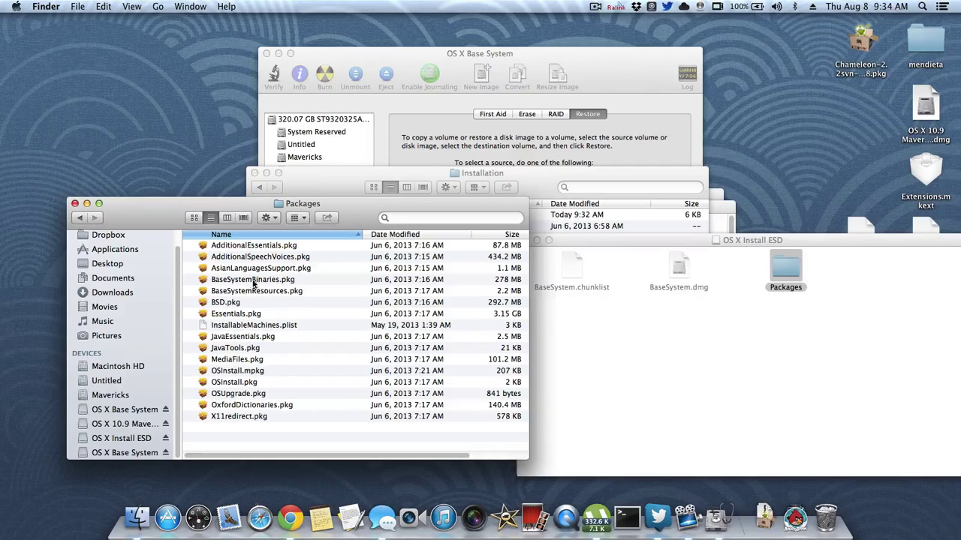
click(244, 283)
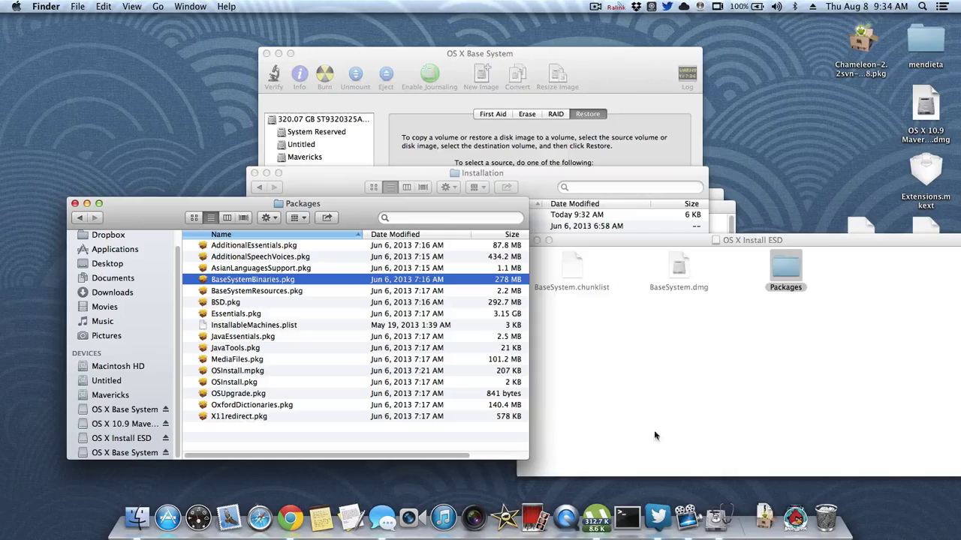
- Bring up the Applications stack from the Dock
click(796, 517)
scroll(751, 291, down, 2)
scroll(751, 292, down, 5)
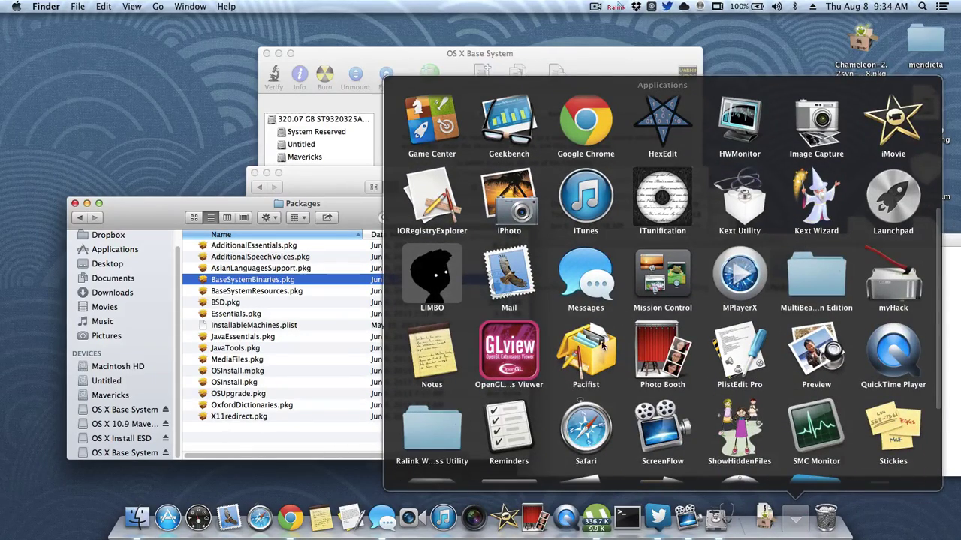
- Launch Pacifist, then reopen OS X Base System/System/Installation/Packages in Finder
click(586, 350)
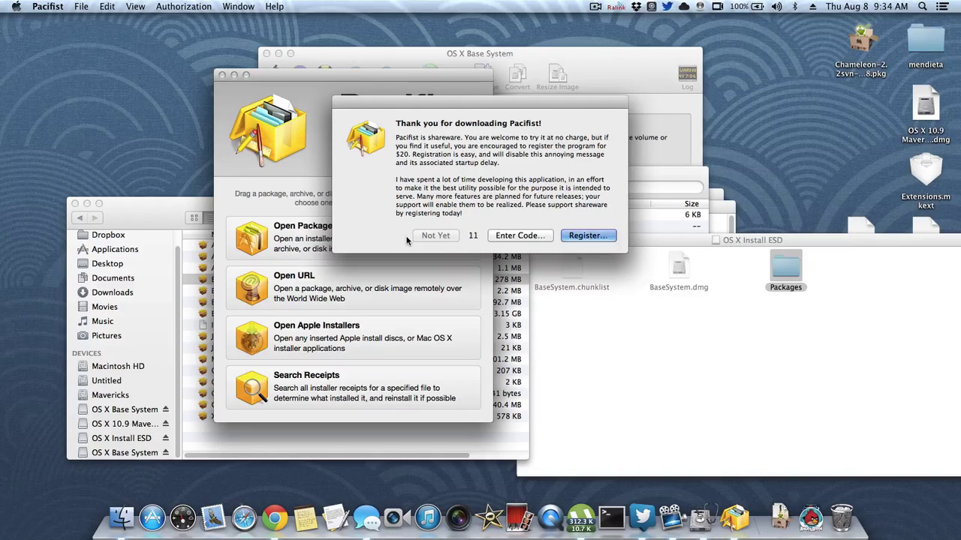
click(149, 205)
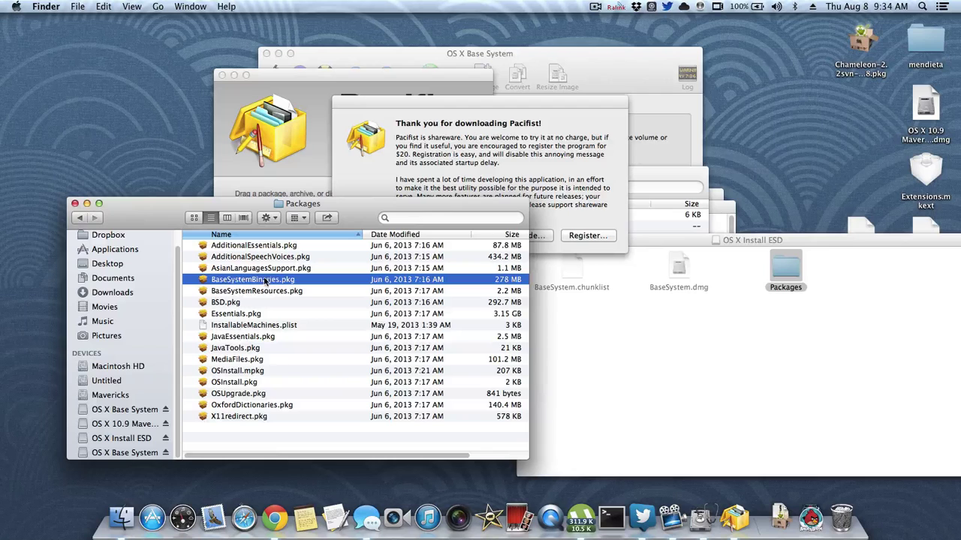
click(78, 218)
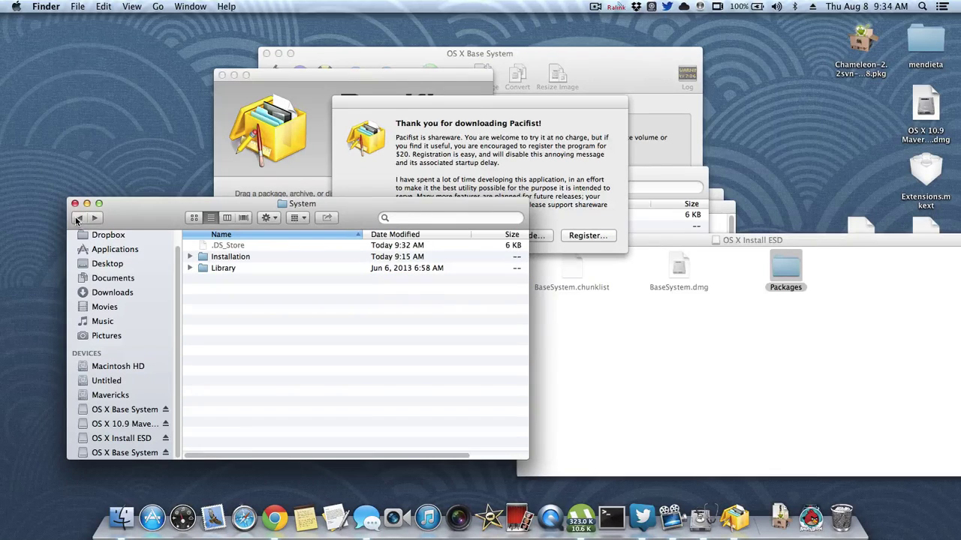
click(125, 411)
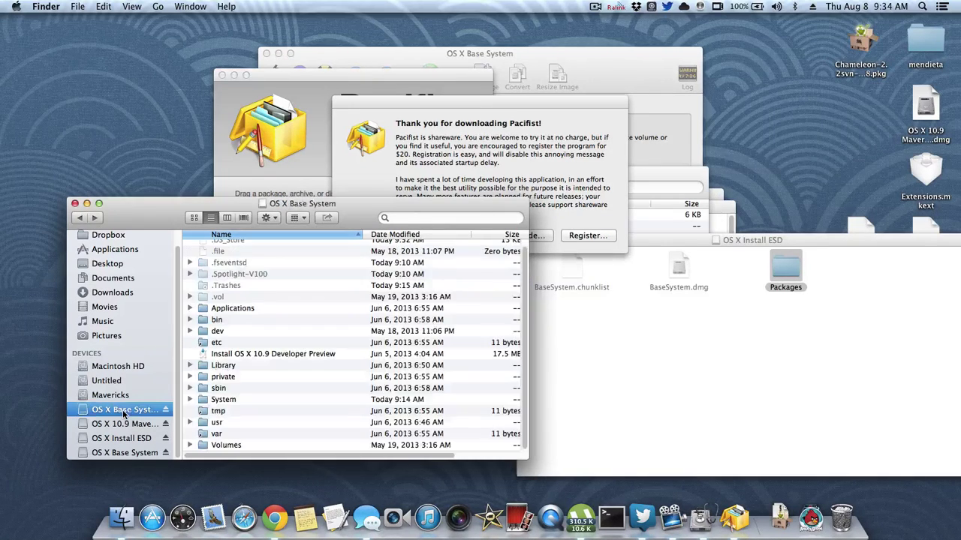
double_click(237, 400)
click(244, 259)
double_click(244, 259)
double_click(236, 270)
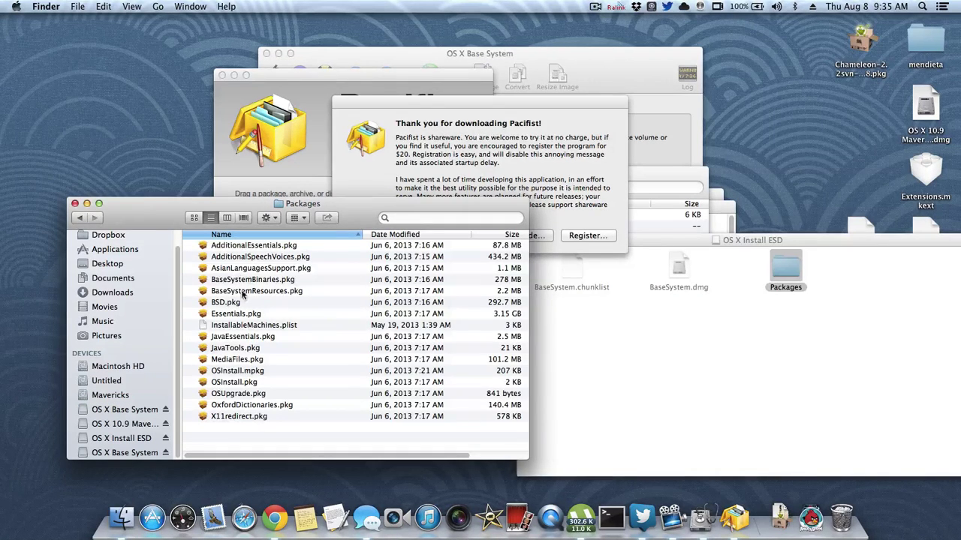
- Dismiss Pacifist's shareware notice and Quick Start window
click(454, 148)
click(441, 235)
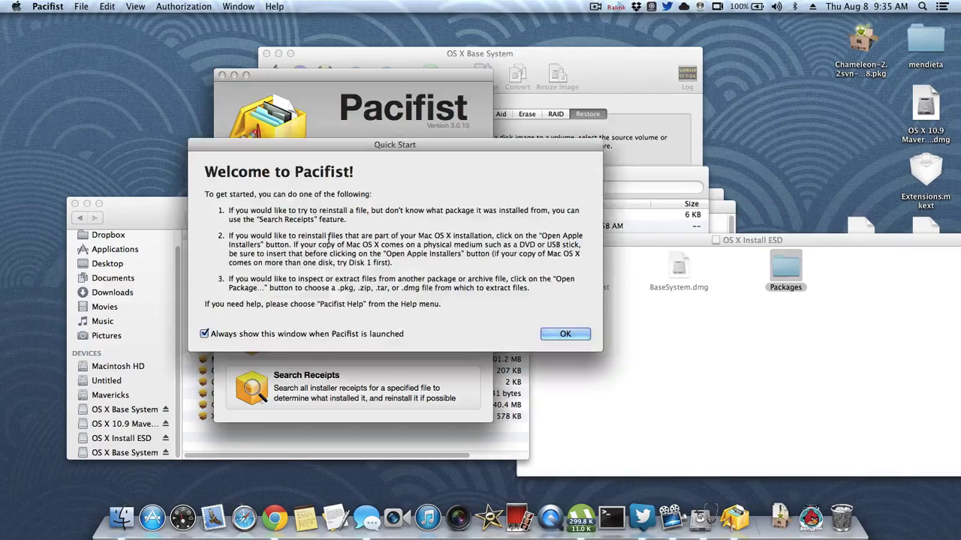
key(Return)
- Open BaseSystemBinaries.pkg from OS X Base System/System/Installation/Packages in Pacifist
click(327, 237)
scroll(369, 155, down, 2)
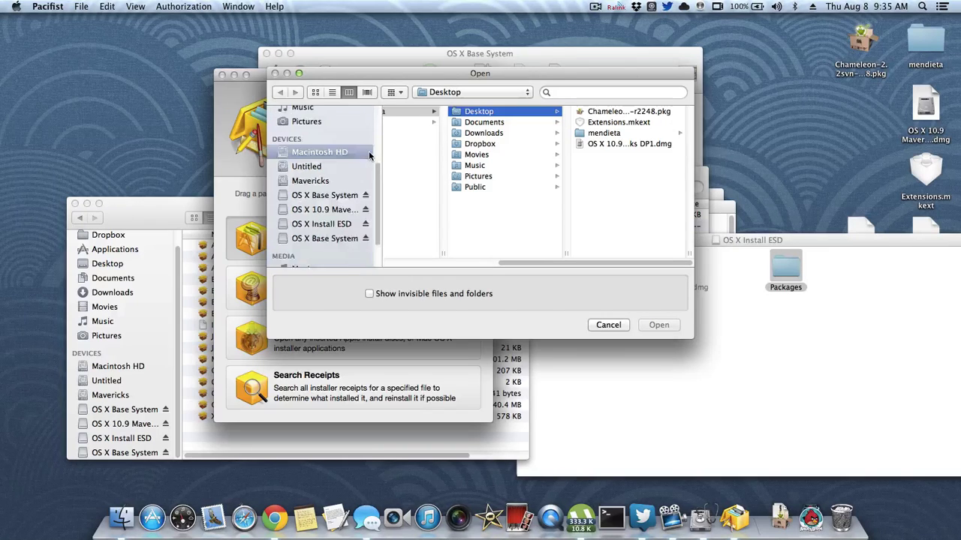
scroll(368, 155, down, 1)
click(337, 171)
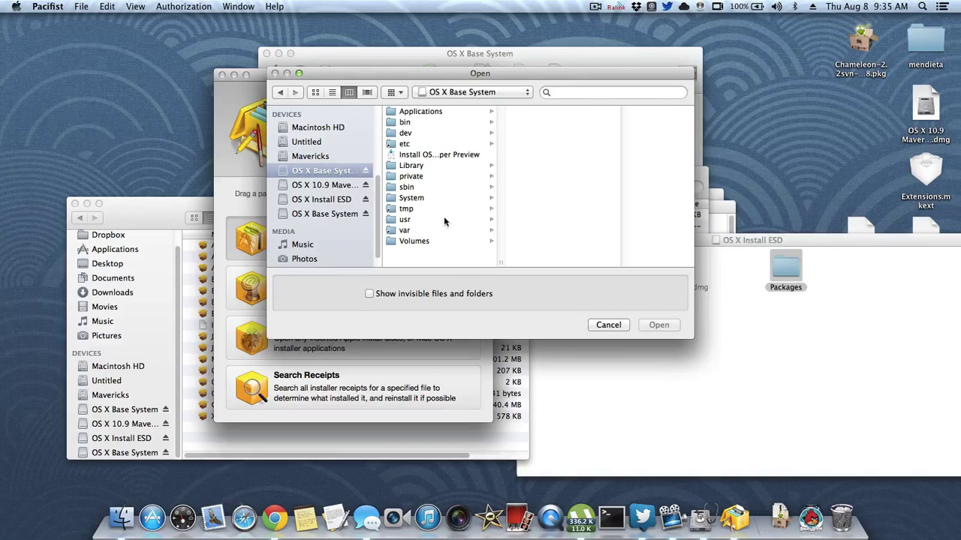
click(444, 199)
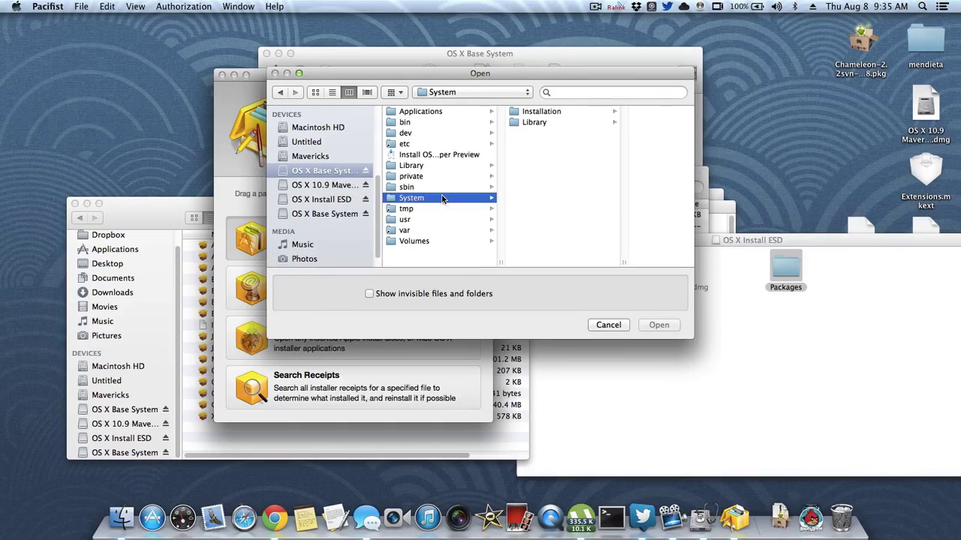
click(549, 112)
click(593, 123)
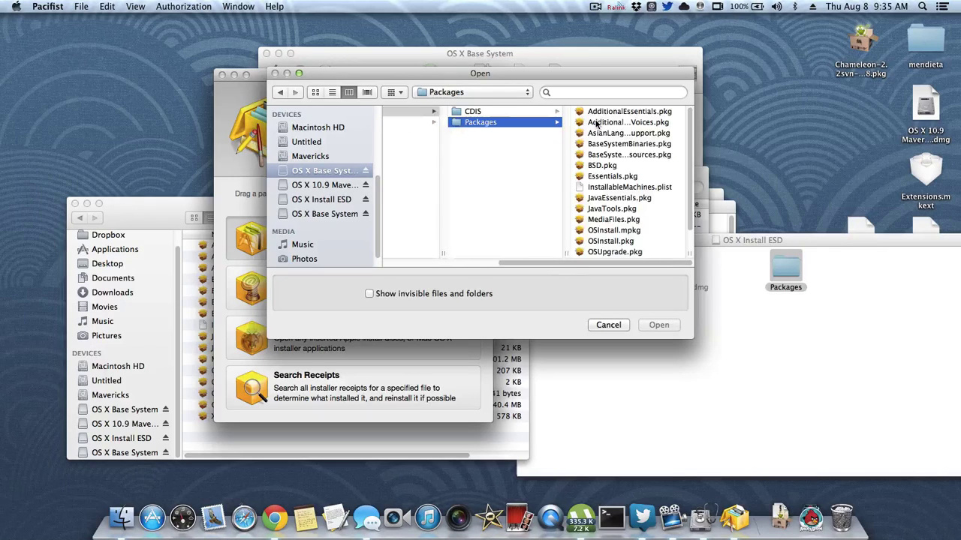
click(615, 145)
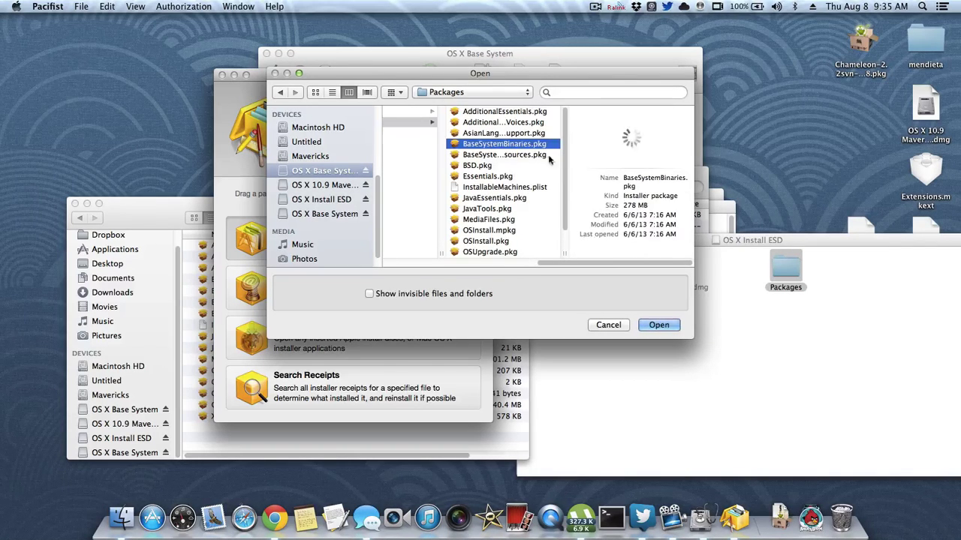
click(658, 325)
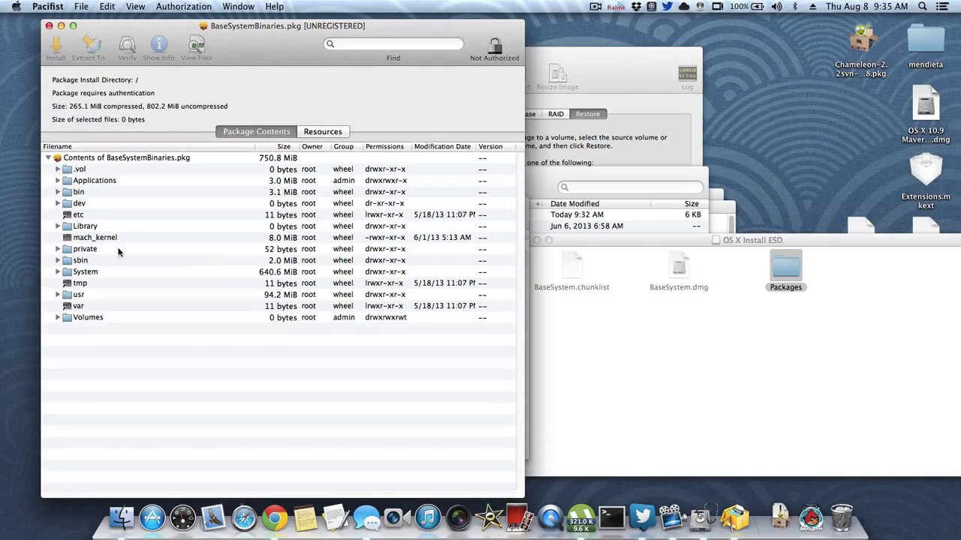
- Extract mach_kernel from BaseSystemBinaries.pkg to the Desktop, authorising with the admin password
click(98, 238)
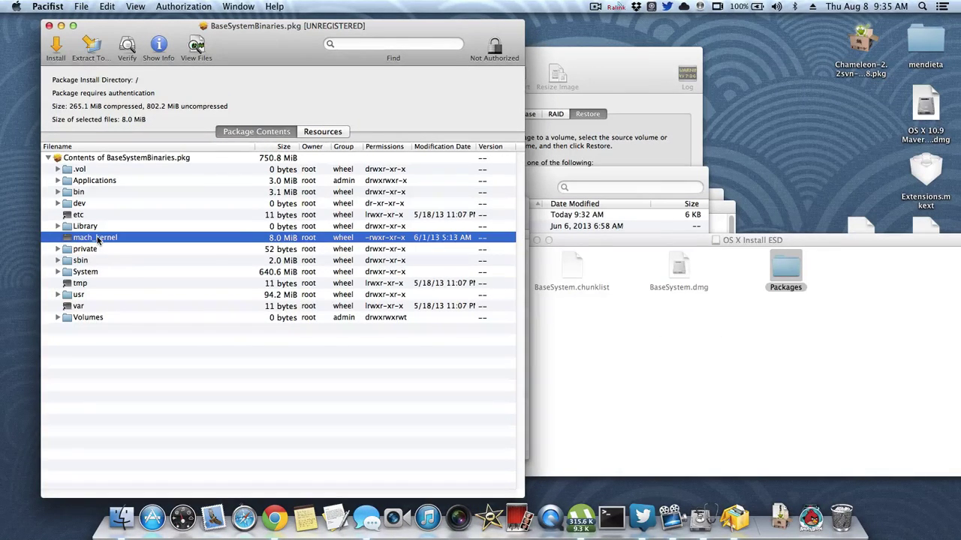
right_click(98, 239)
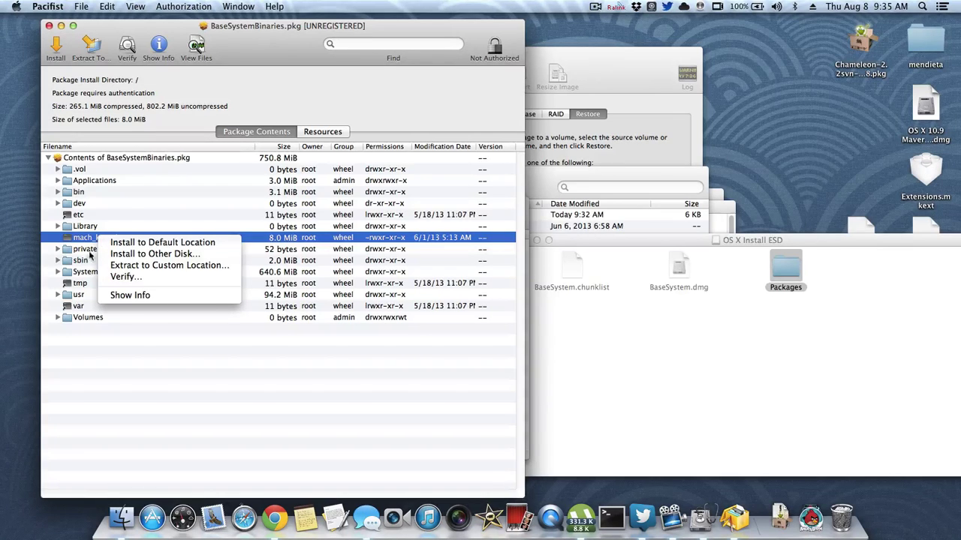
click(147, 266)
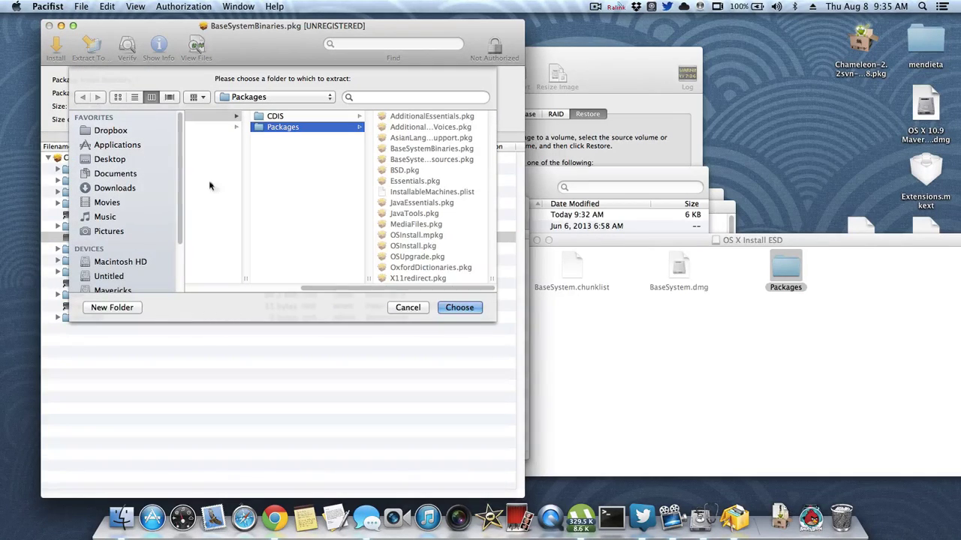
click(128, 160)
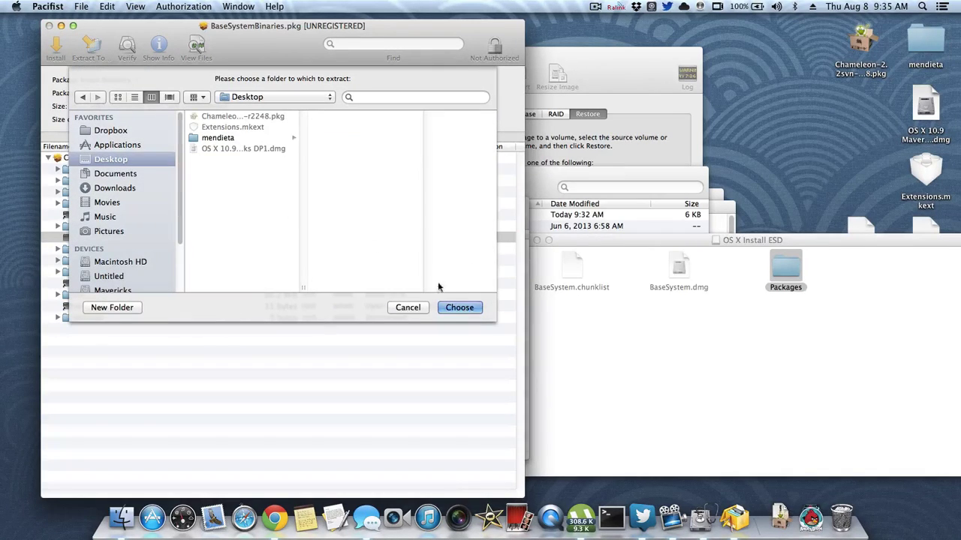
click(455, 307)
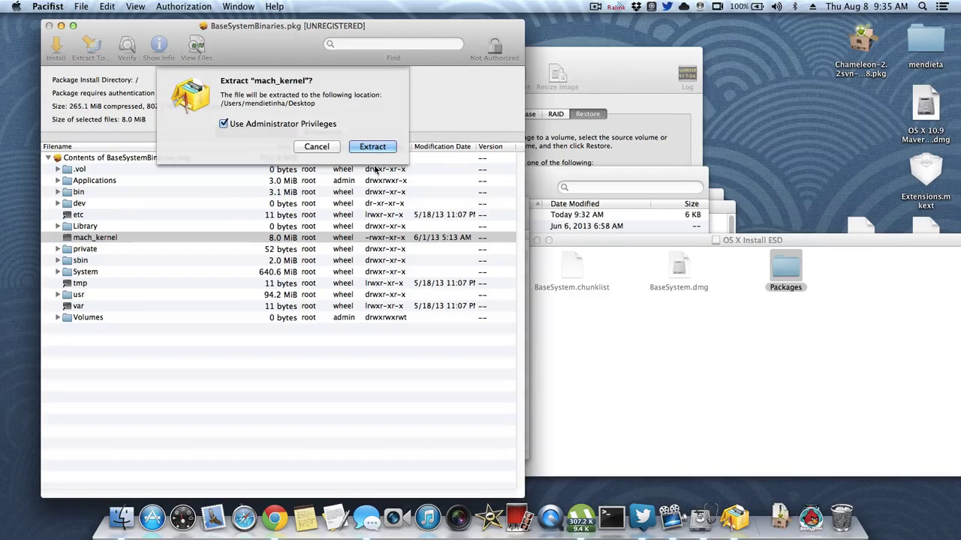
click(375, 149)
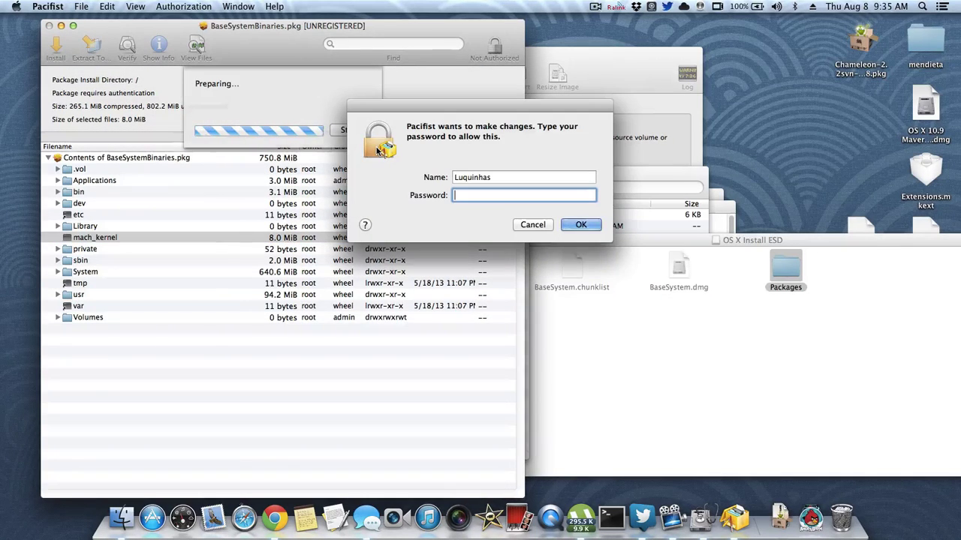
text(••••••••)
key(Return)
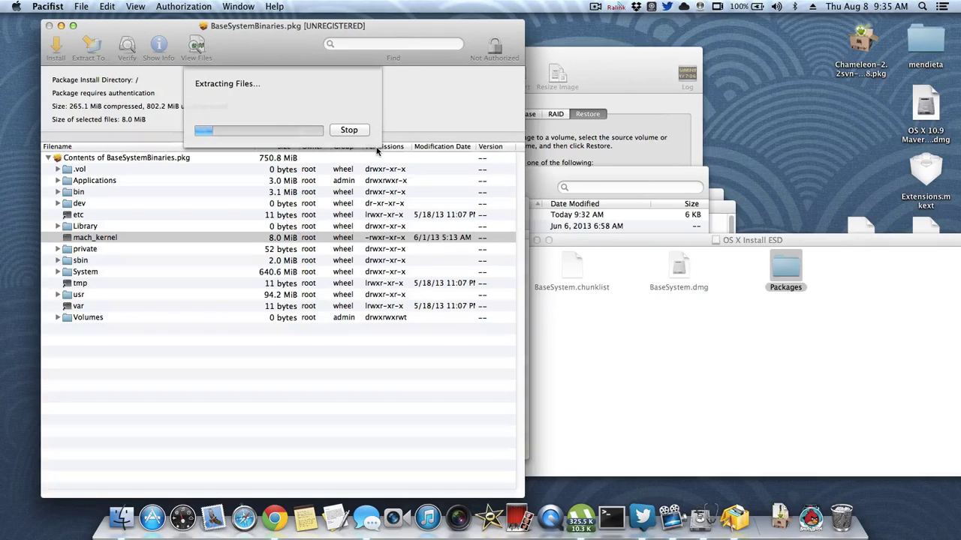
- Close the OS X Install ESD window and quit Disk Utility
click(653, 238)
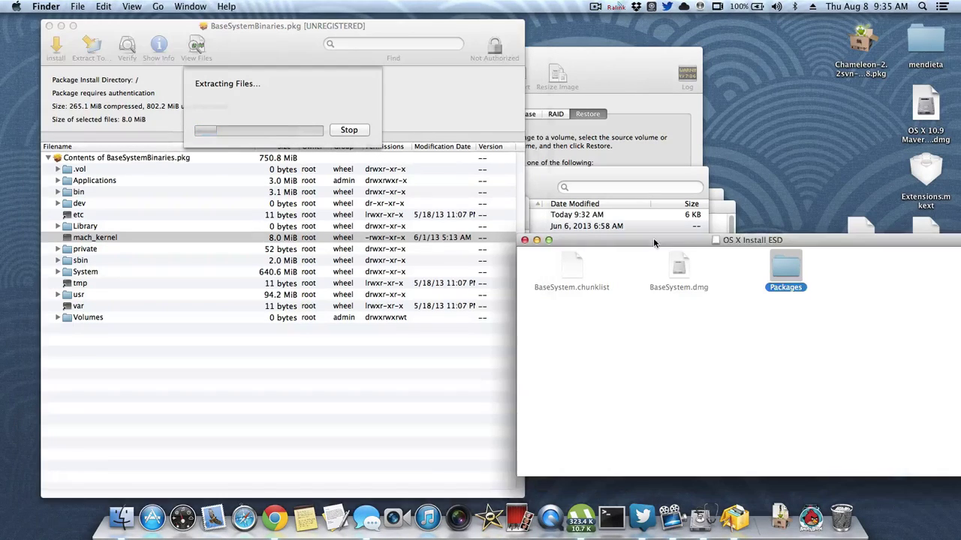
click(524, 240)
click(599, 62)
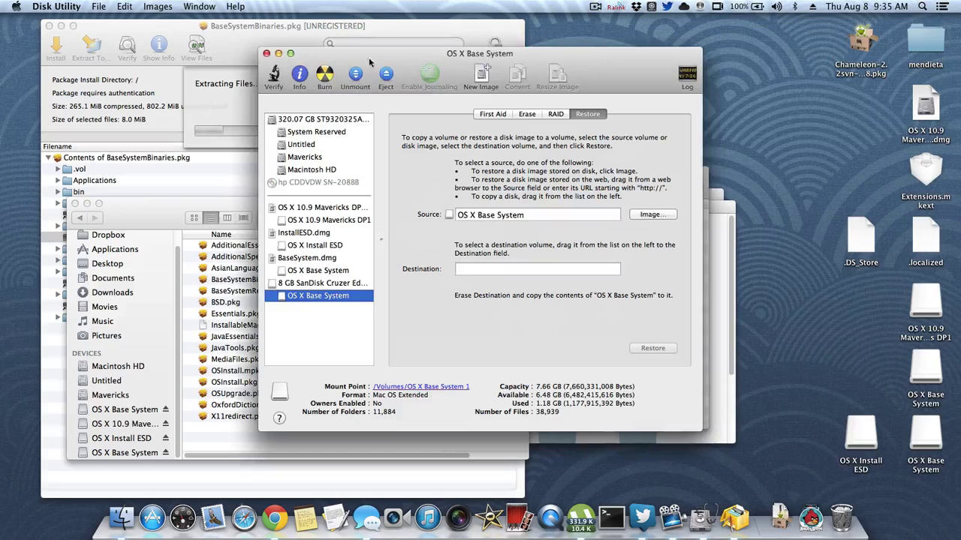
key(super+q)
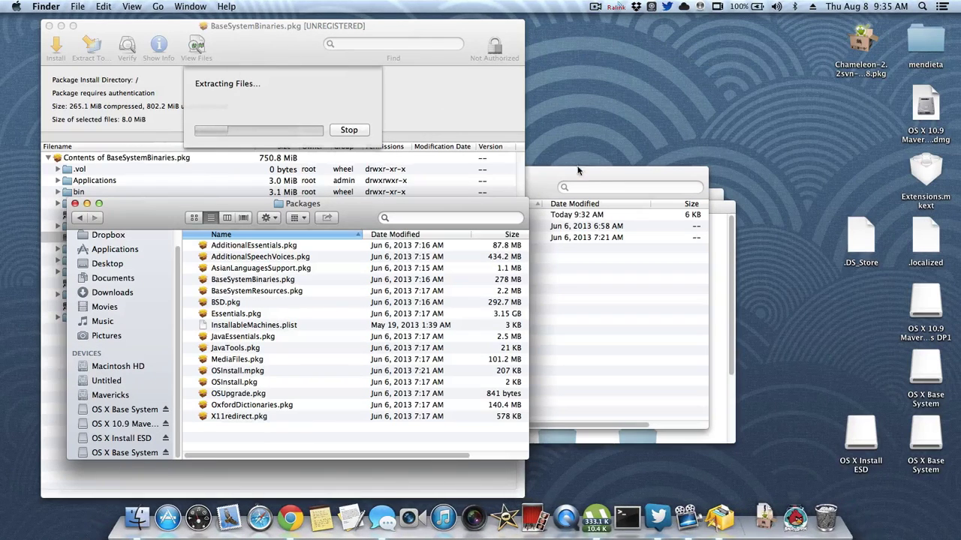
- Navigate the Installation window back up to the OS X Base System root
click(582, 171)
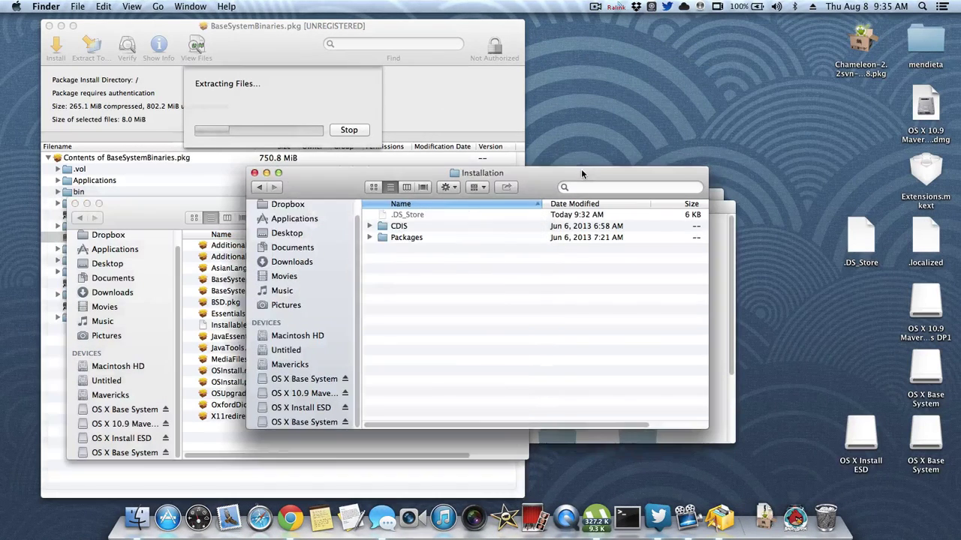
click(257, 187)
click(257, 188)
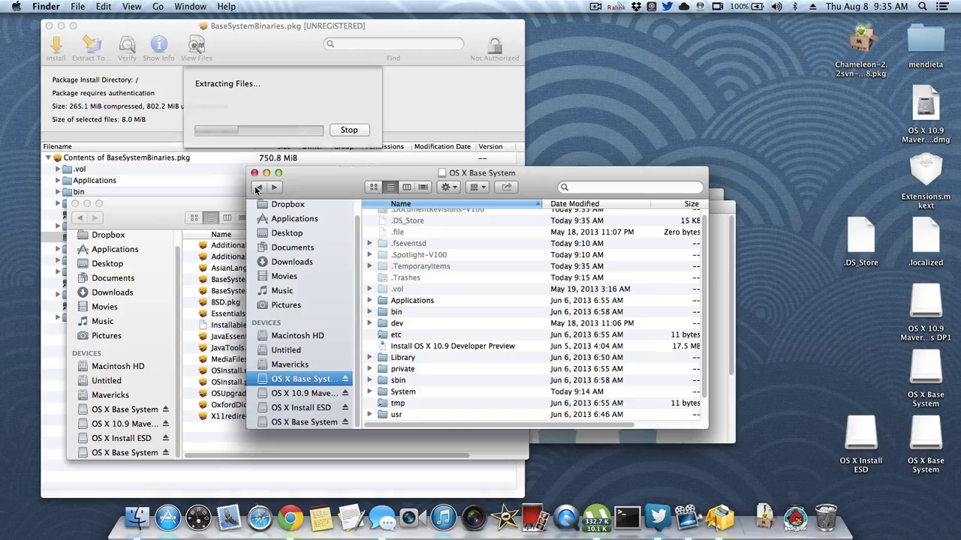
scroll(479, 266, down, 2)
scroll(479, 266, up, 3)
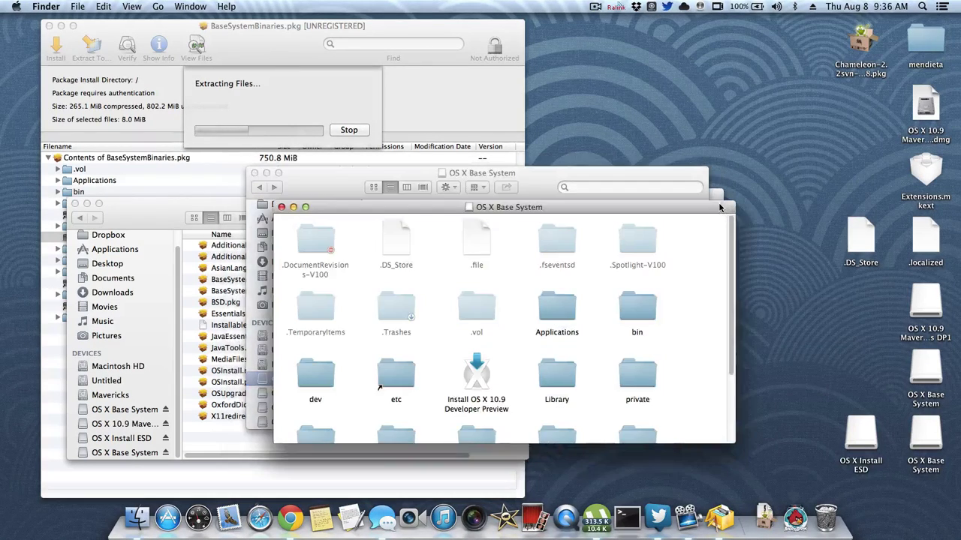
- Close the extra volume and Packages windows, then bring Pacifist to the front
click(721, 208)
click(282, 208)
click(717, 195)
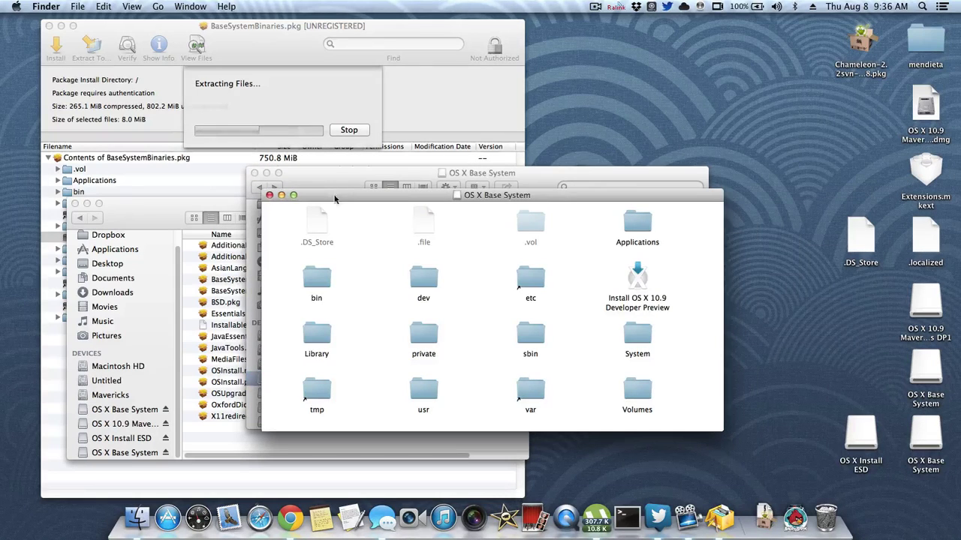
click(509, 175)
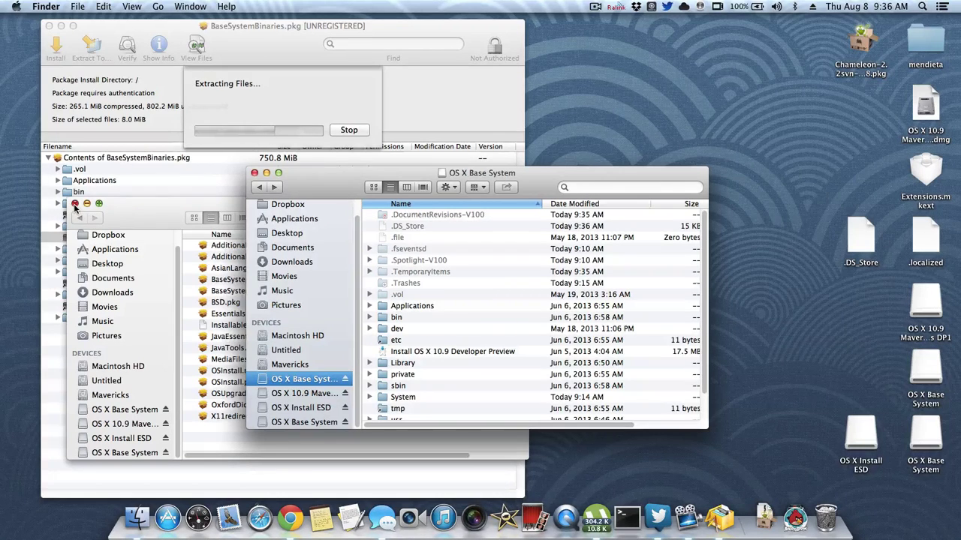
click(75, 204)
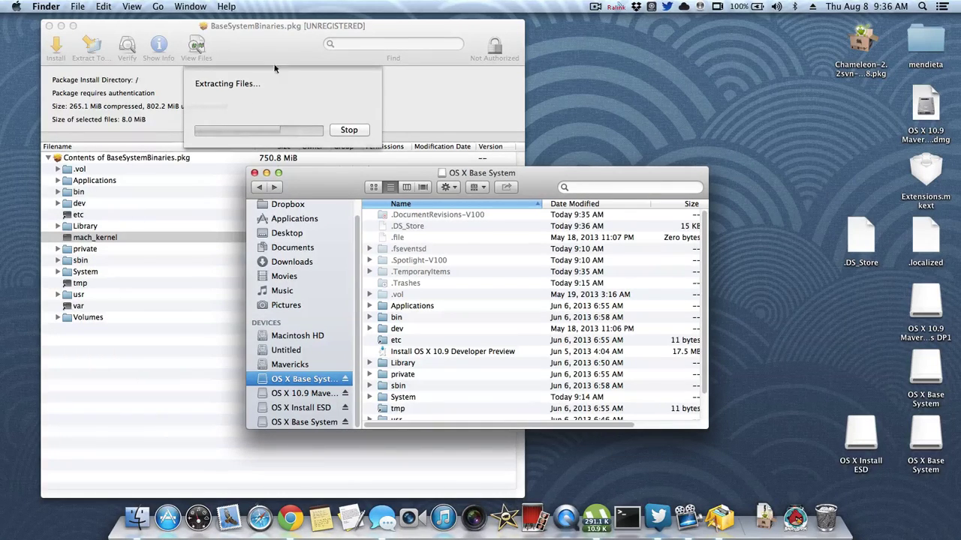
click(304, 26)
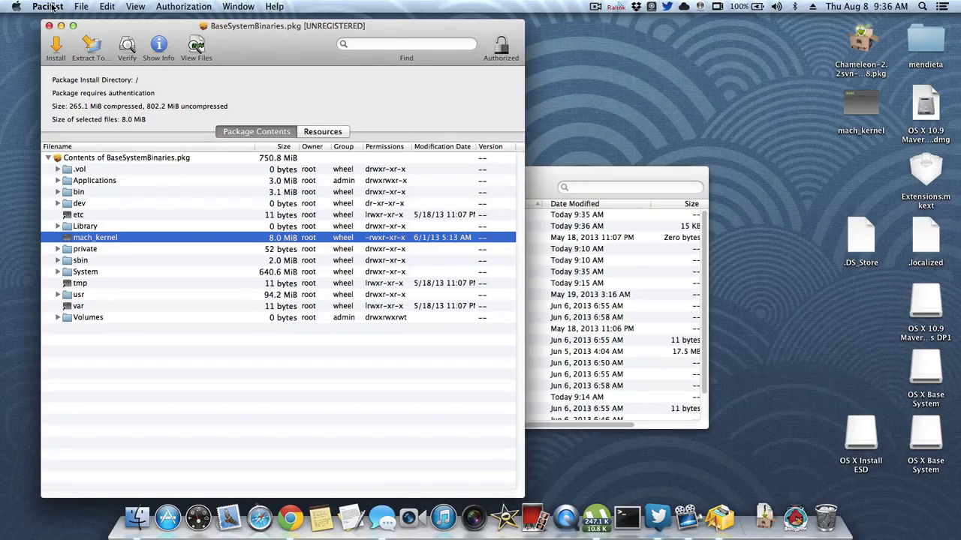
- Quit Pacifist and copy mach_kernel from the Desktop to the OS X Base System root
click(47, 7)
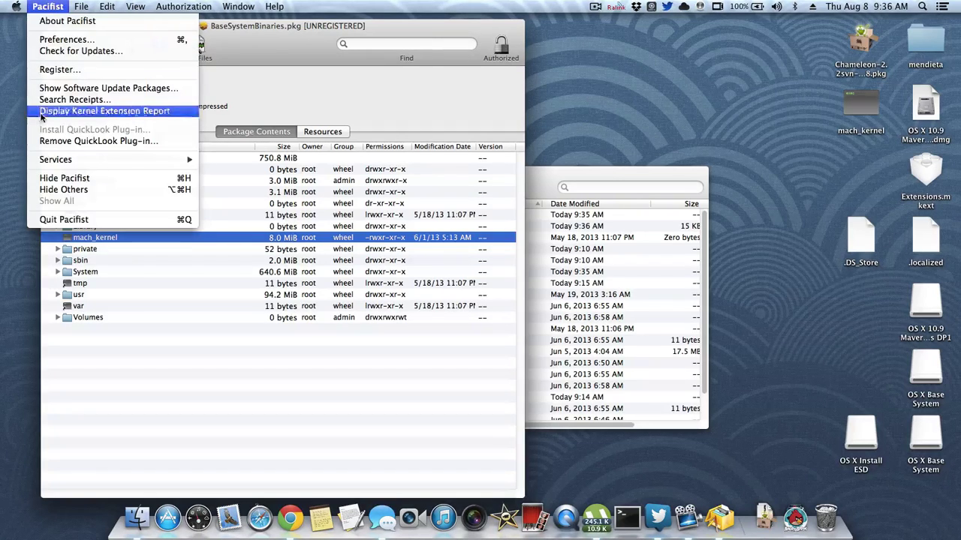
click(65, 217)
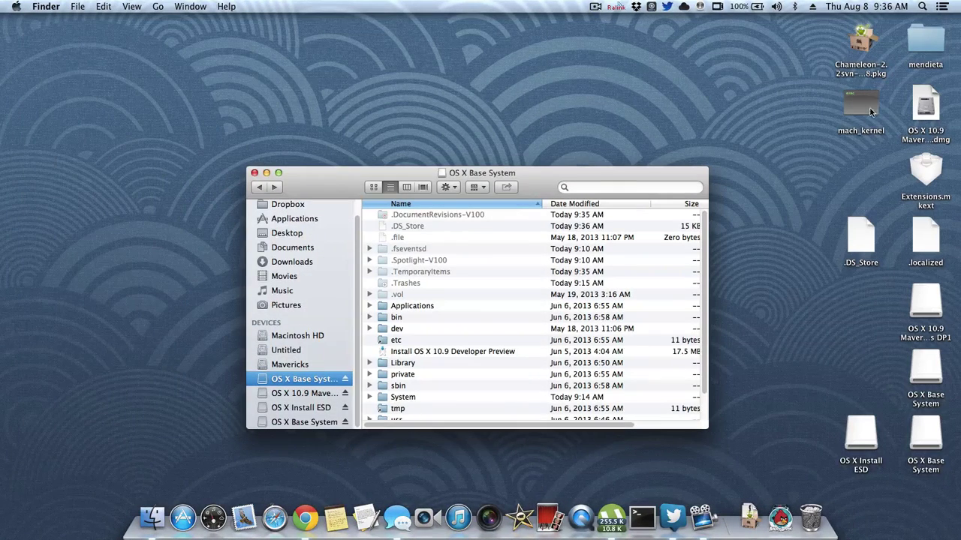
mouse_move(863, 104)
mouse_down()
mouse_move(513, 262)
mouse_move(478, 288)
mouse_up()
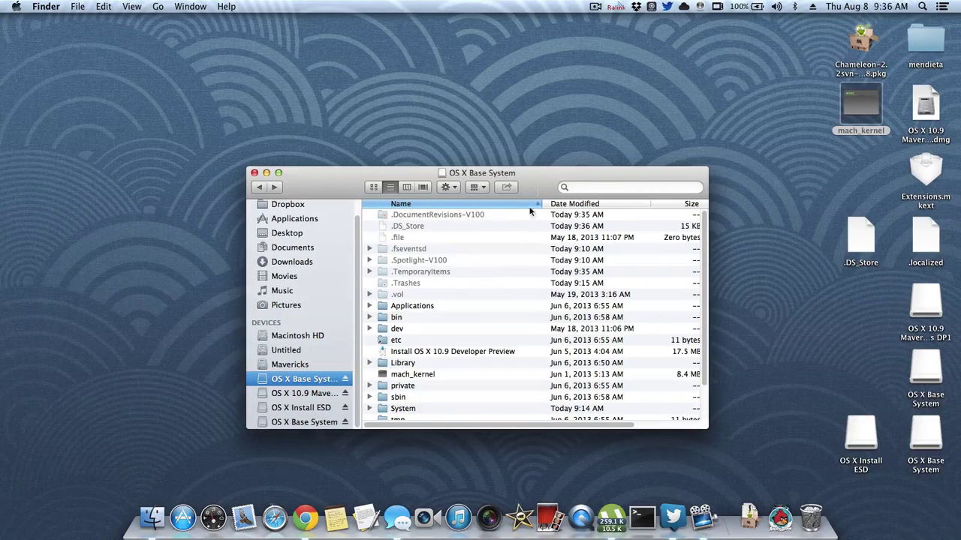
- Launch the Chameleon bootloader installer and agree to its license
double_click(862, 46)
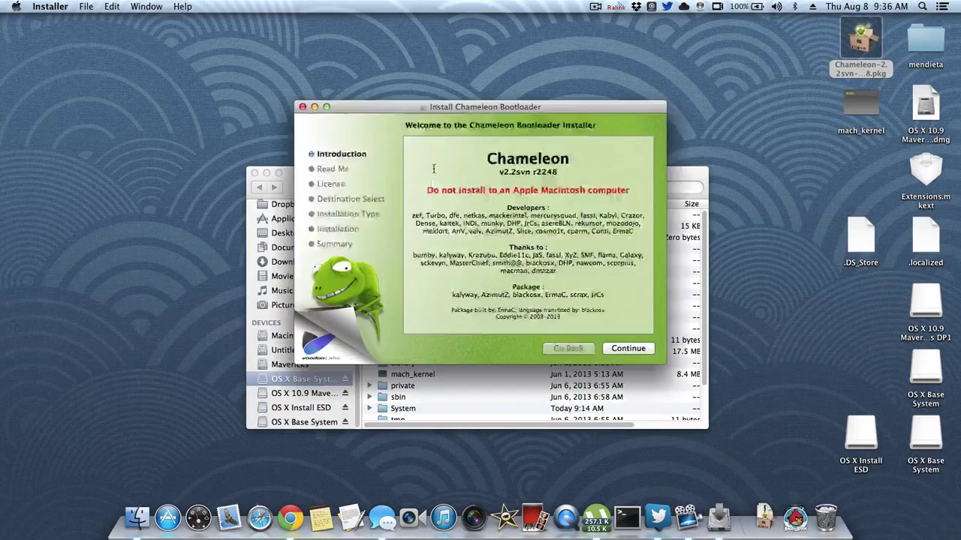
click(612, 349)
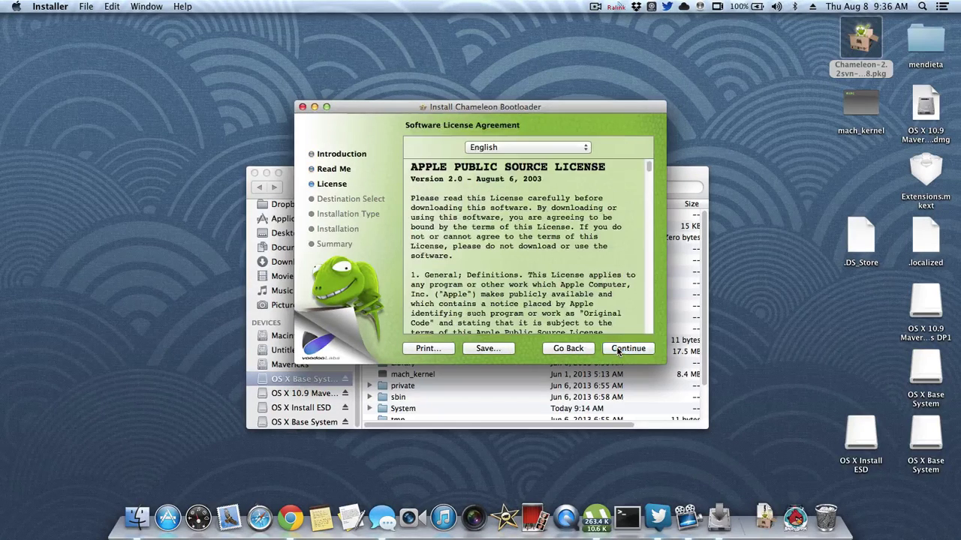
click(617, 351)
click(590, 199)
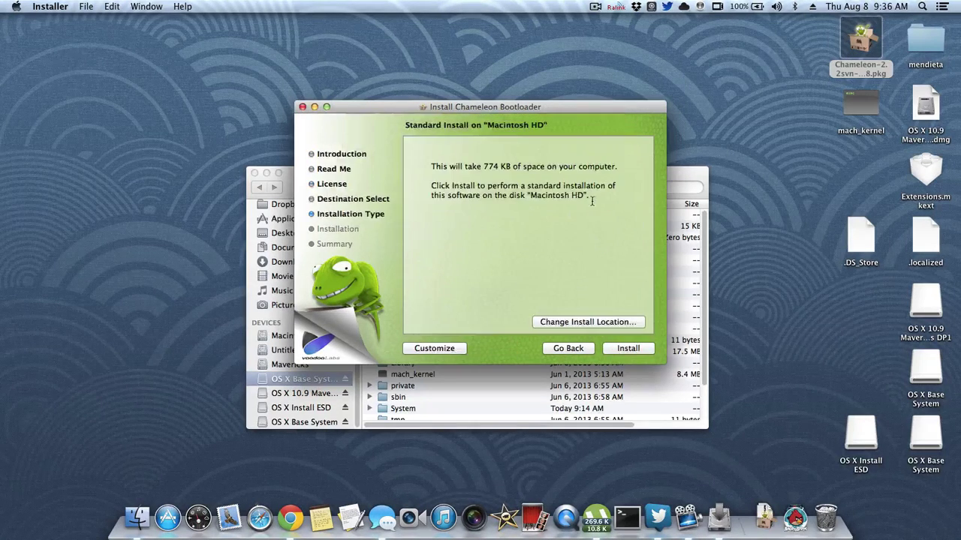
- Set the install location to the 7.66 GB OS X Base System disk
click(559, 323)
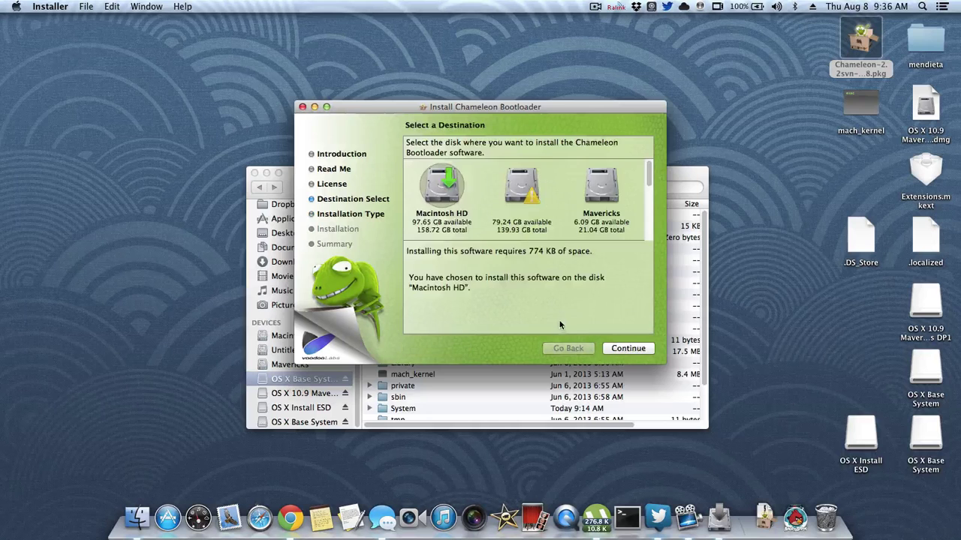
scroll(589, 221, down, 5)
scroll(593, 210, down, 3)
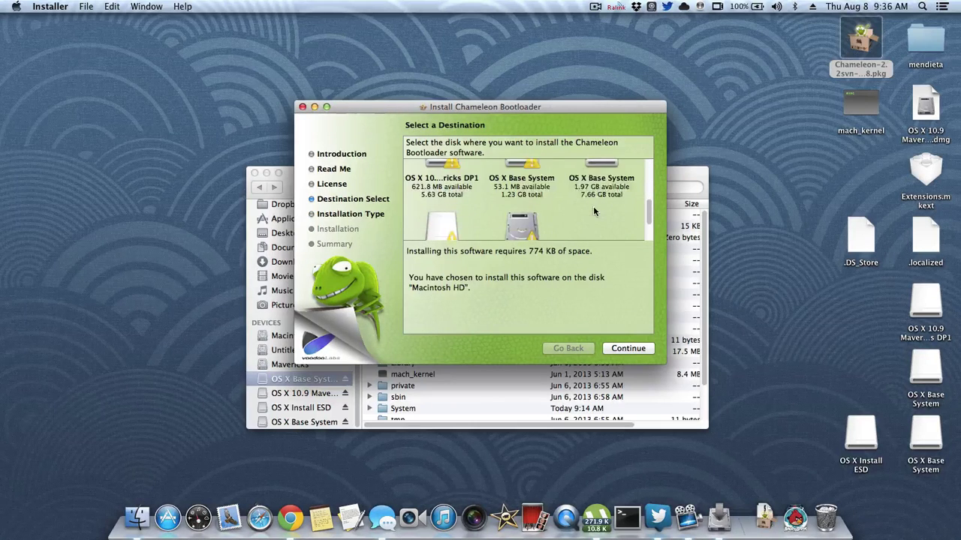
scroll(593, 210, up, 2)
click(600, 197)
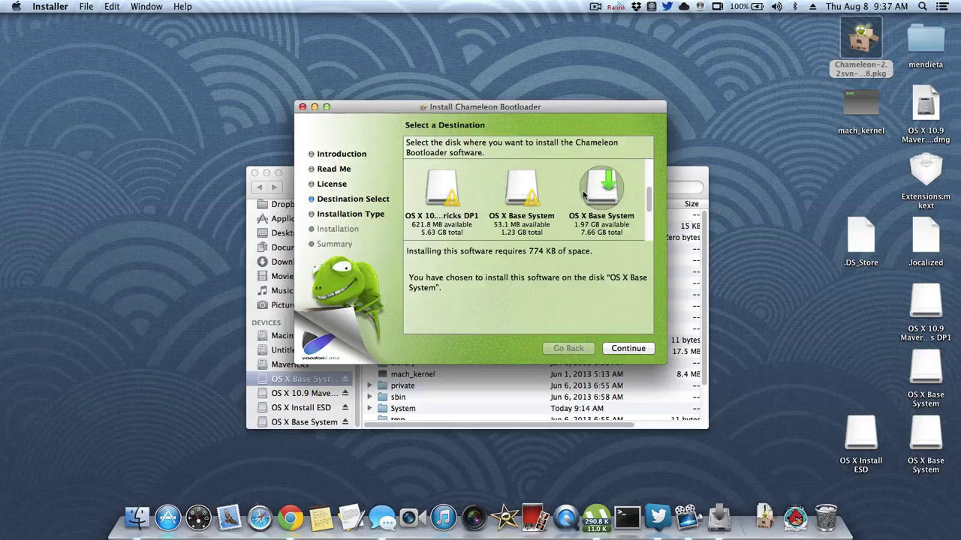
scroll(593, 189, down, 3)
scroll(601, 183, up, 3)
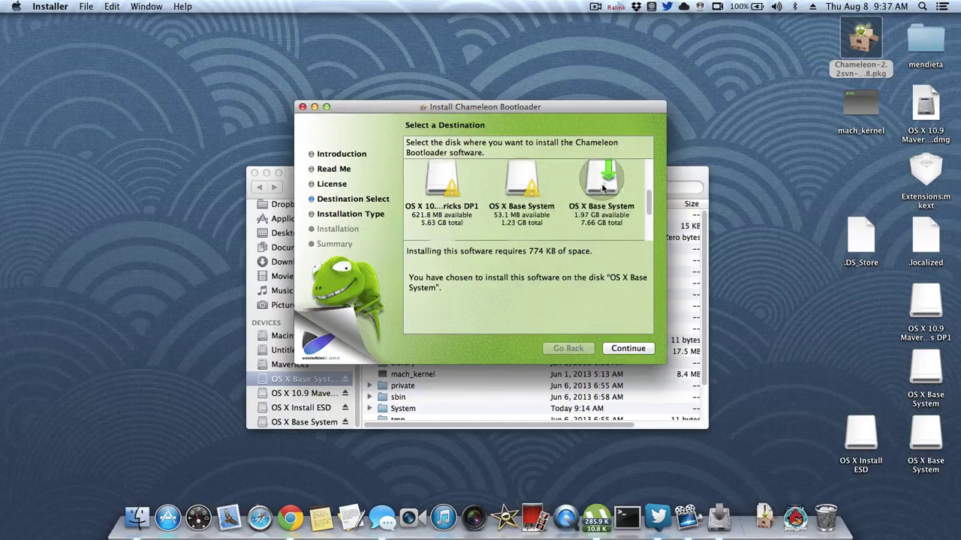
scroll(603, 187, up, 1)
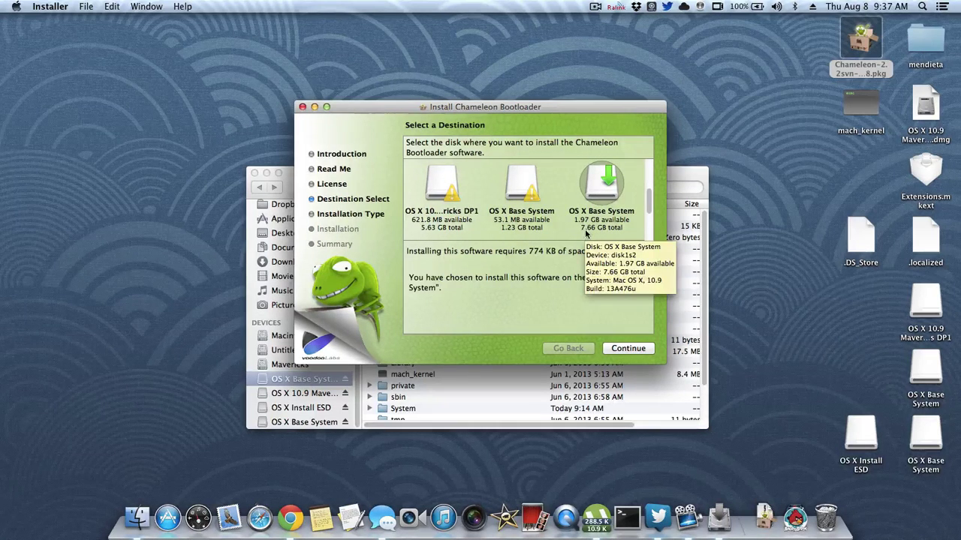
- Start the Chameleon installation, authorising with the admin password
click(639, 351)
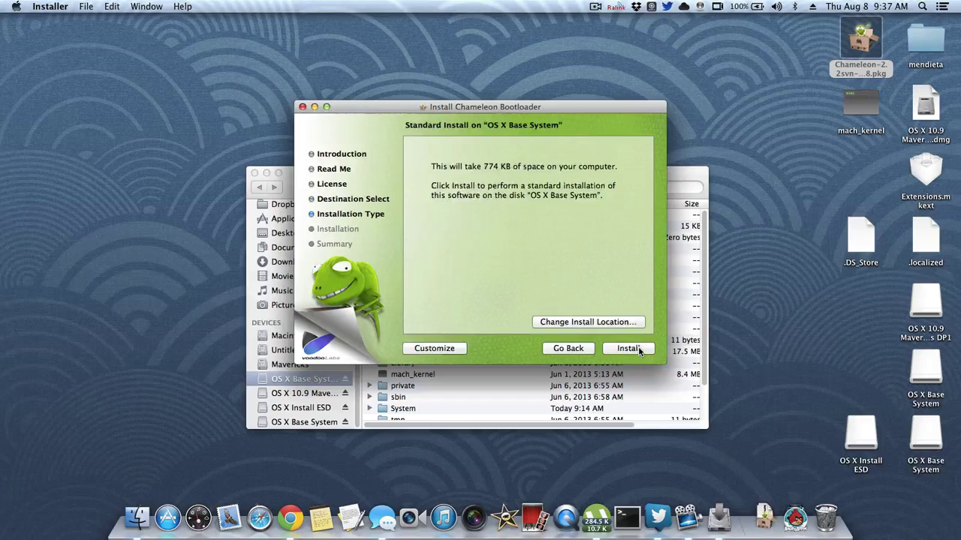
click(628, 348)
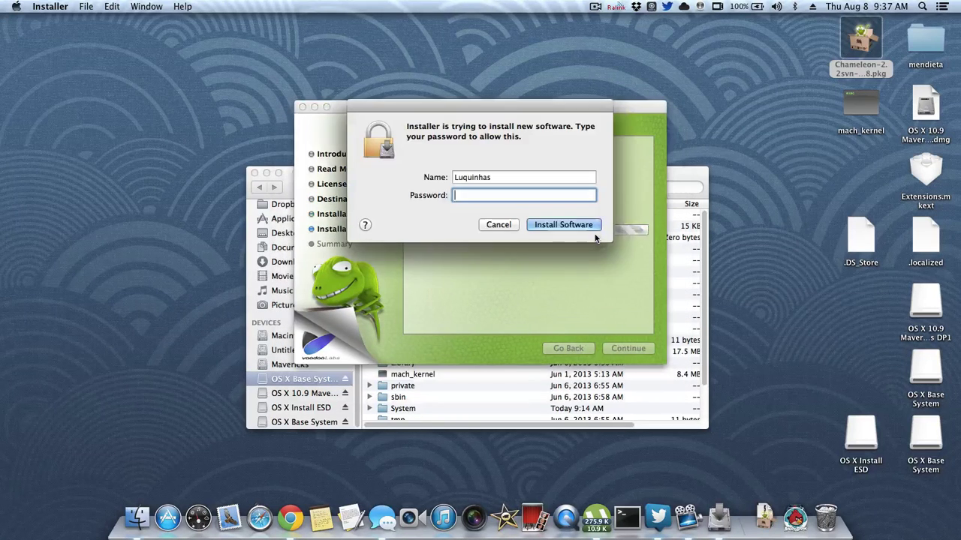
text(••••••••)
click(591, 228)
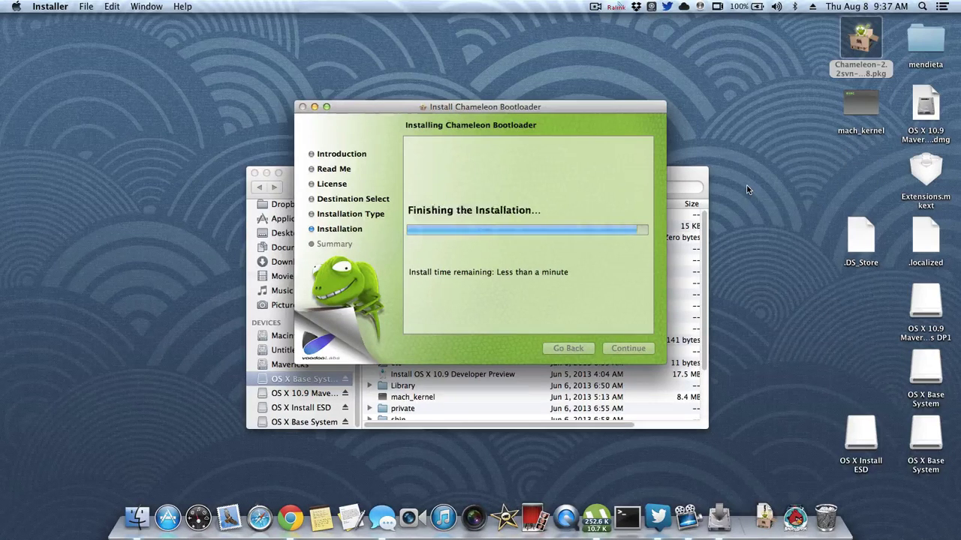
- Close the installer, create an Extra folder holding Extensions.mkext, and copy it onto OS X Base System
click(628, 348)
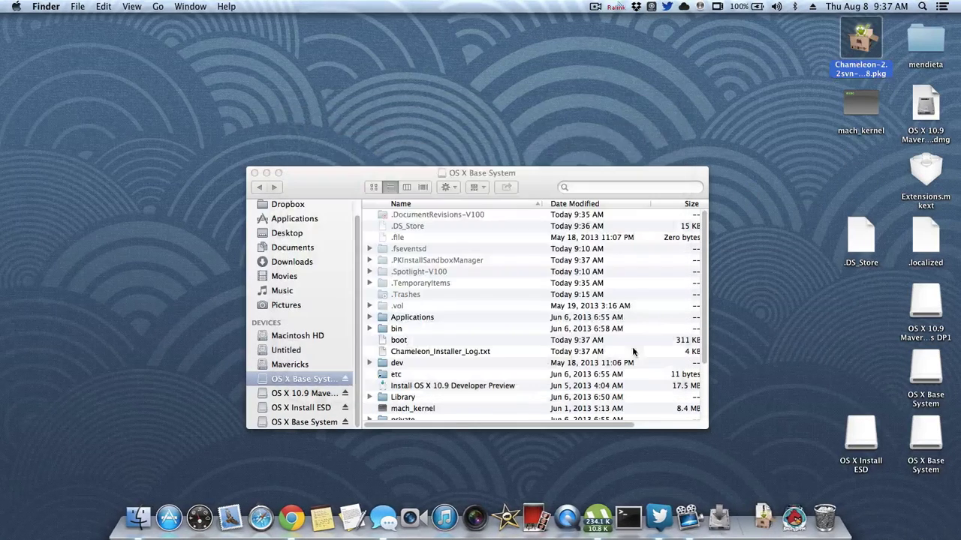
right_click(747, 111)
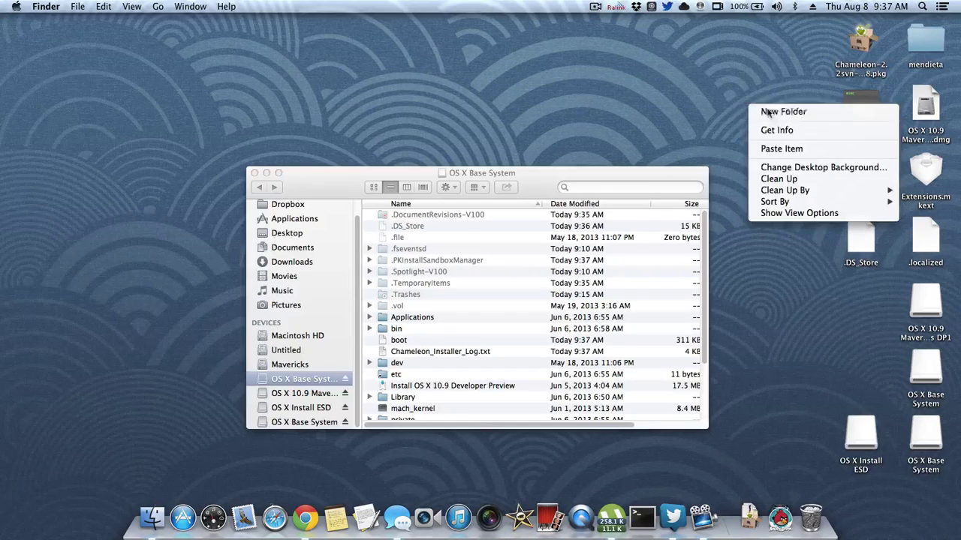
click(767, 112)
text(Extra)
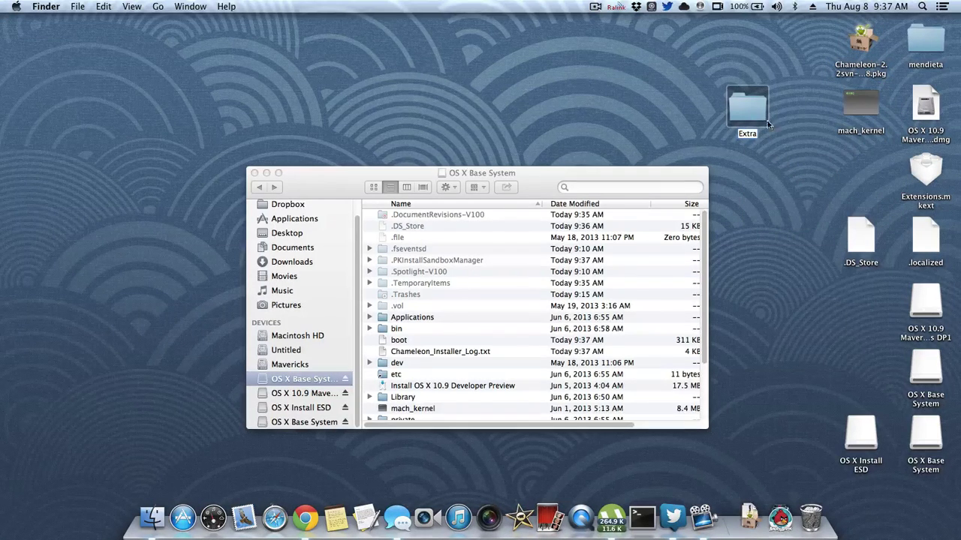
click(781, 170)
drag(925, 171, 798, 168)
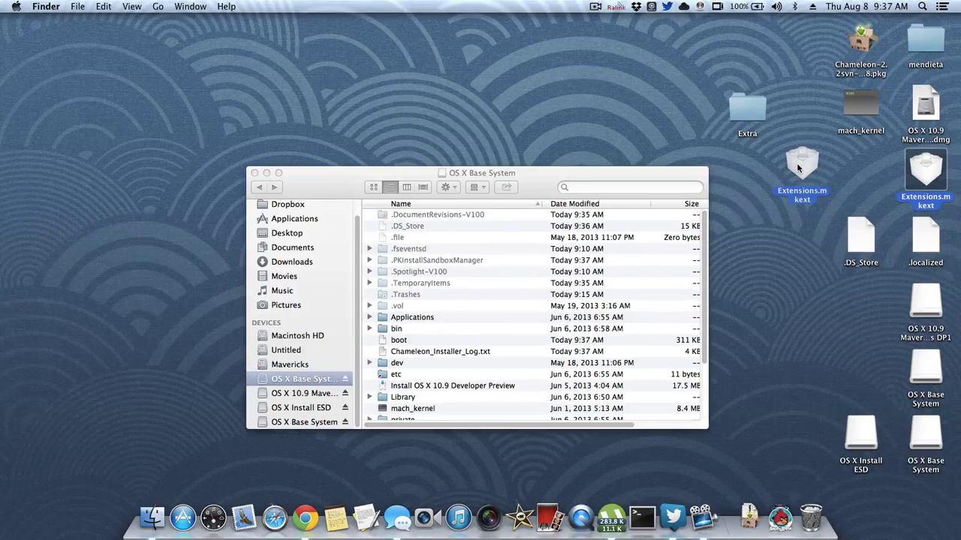
mouse_move(798, 168)
mouse_down()
mouse_move(744, 102)
mouse_move(485, 185)
mouse_move(424, 251)
mouse_up()
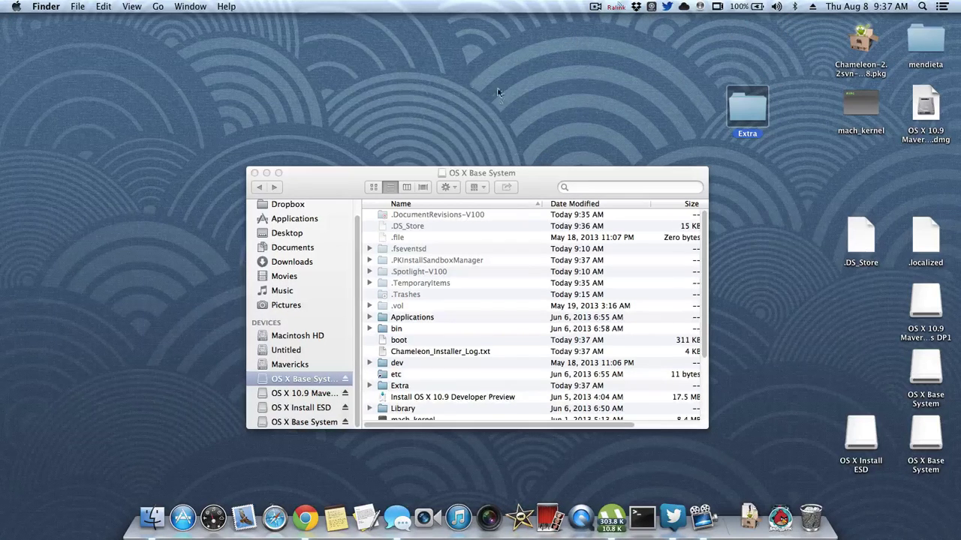
click(16, 6)
click(37, 21)
click(473, 267)
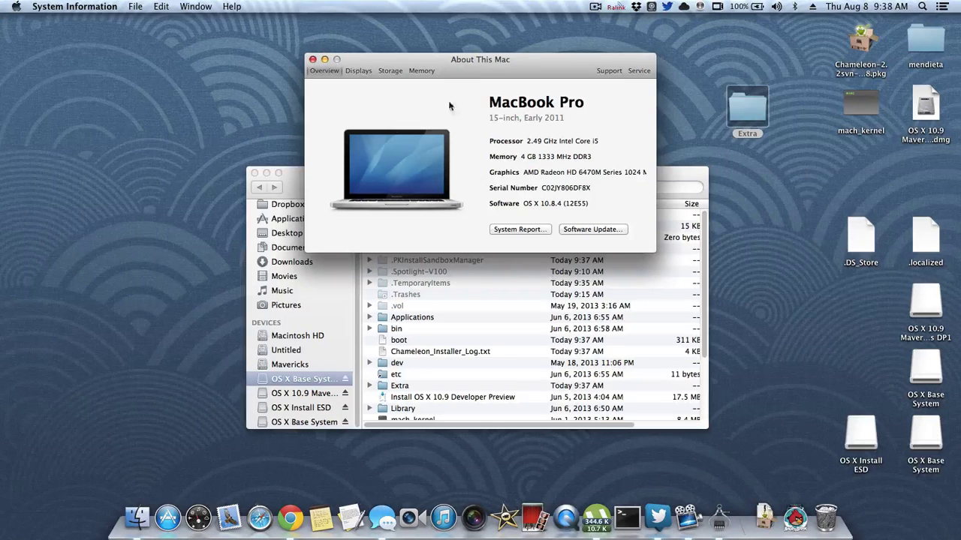
click(312, 59)
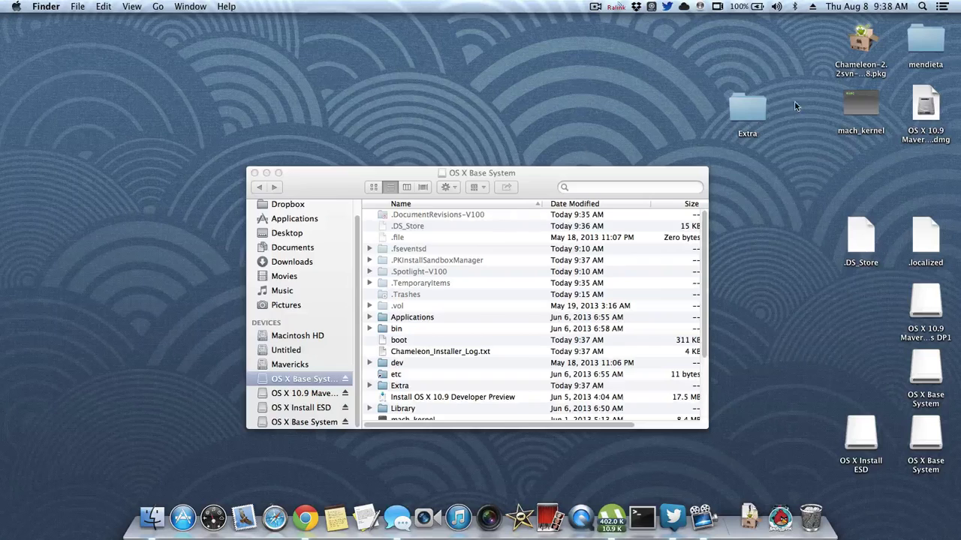
double_click(761, 111)
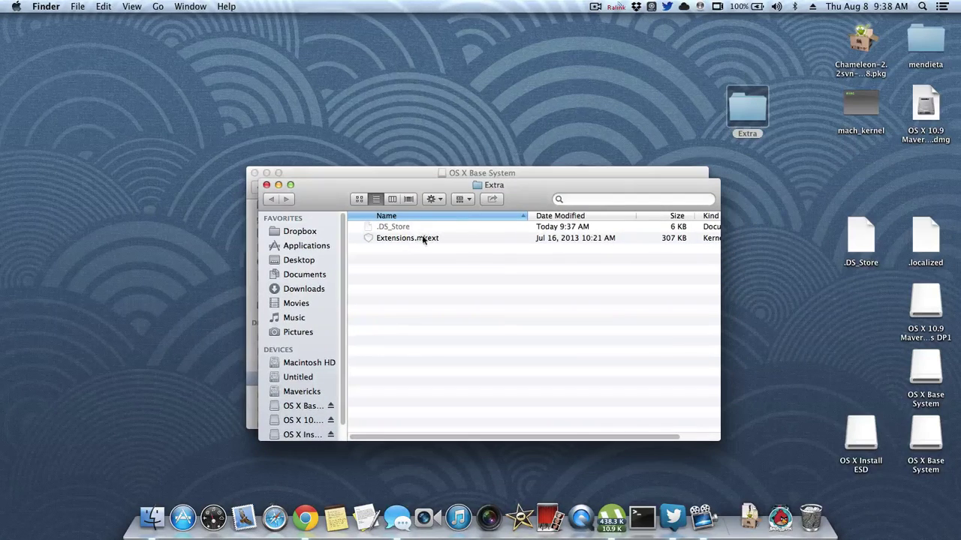
click(266, 185)
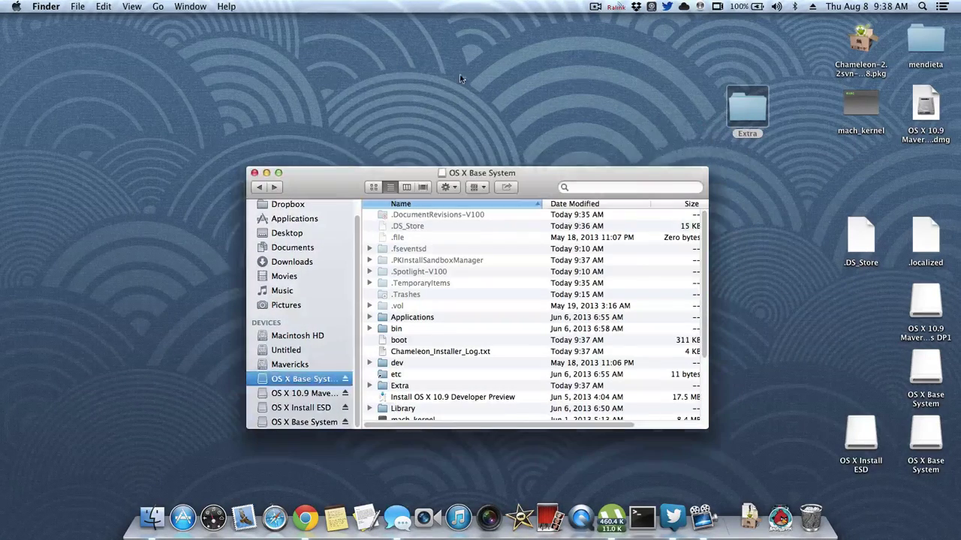